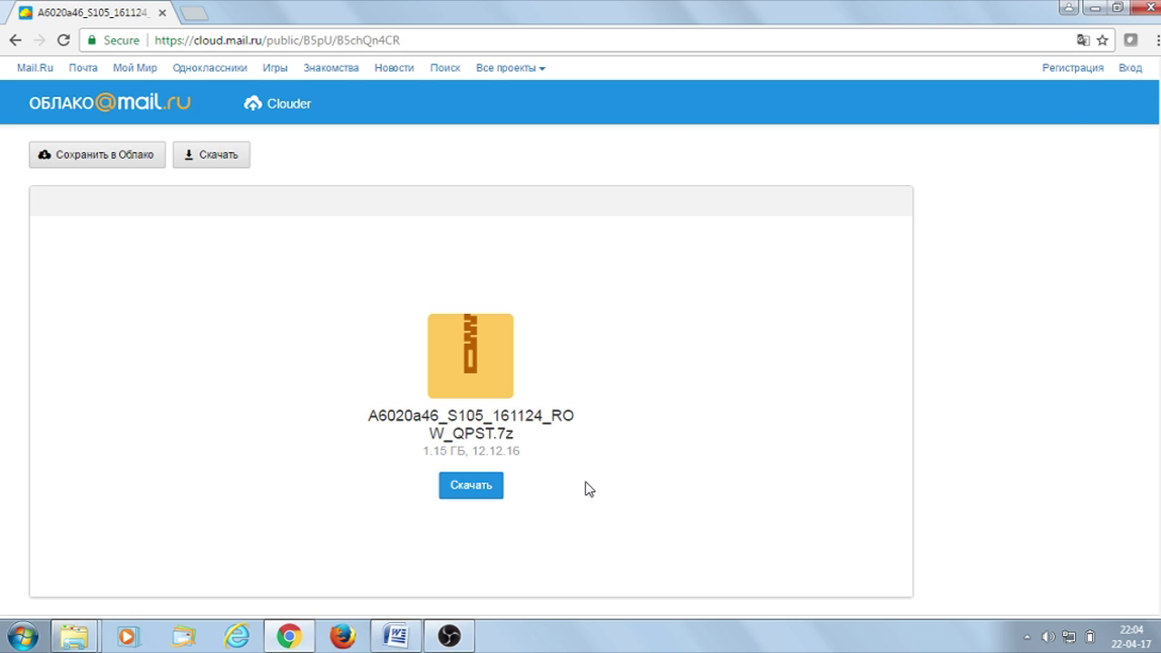
# Minimize Chrome showing the Cloud Mail.ru page to reveal the desktop
pyautogui.click(1095, 11)
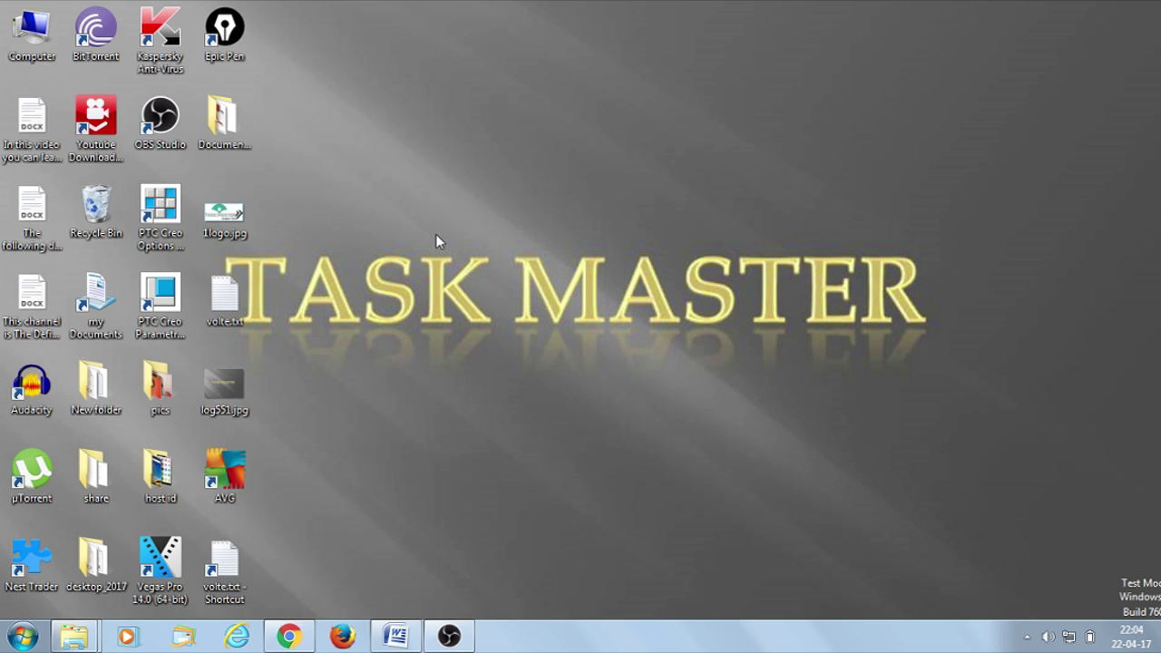
# Open drive 10000 (D:) from Computer and look through the recordings and PD_Win folders
pyautogui.doubleClick(32, 41)
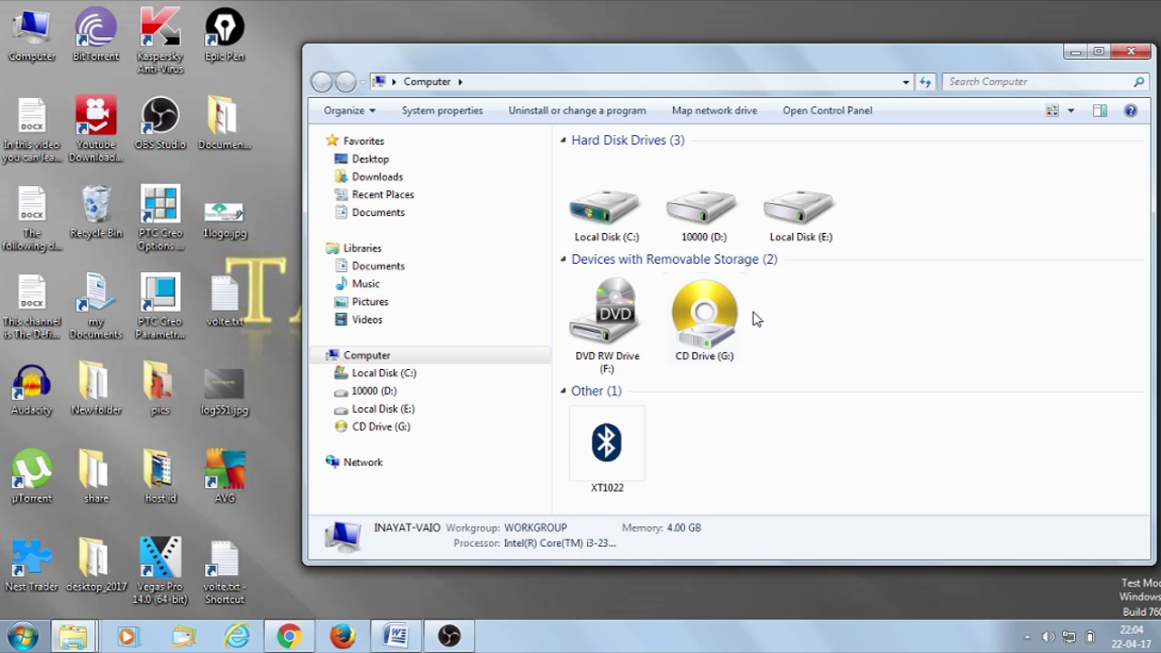
pyautogui.doubleClick(714, 221)
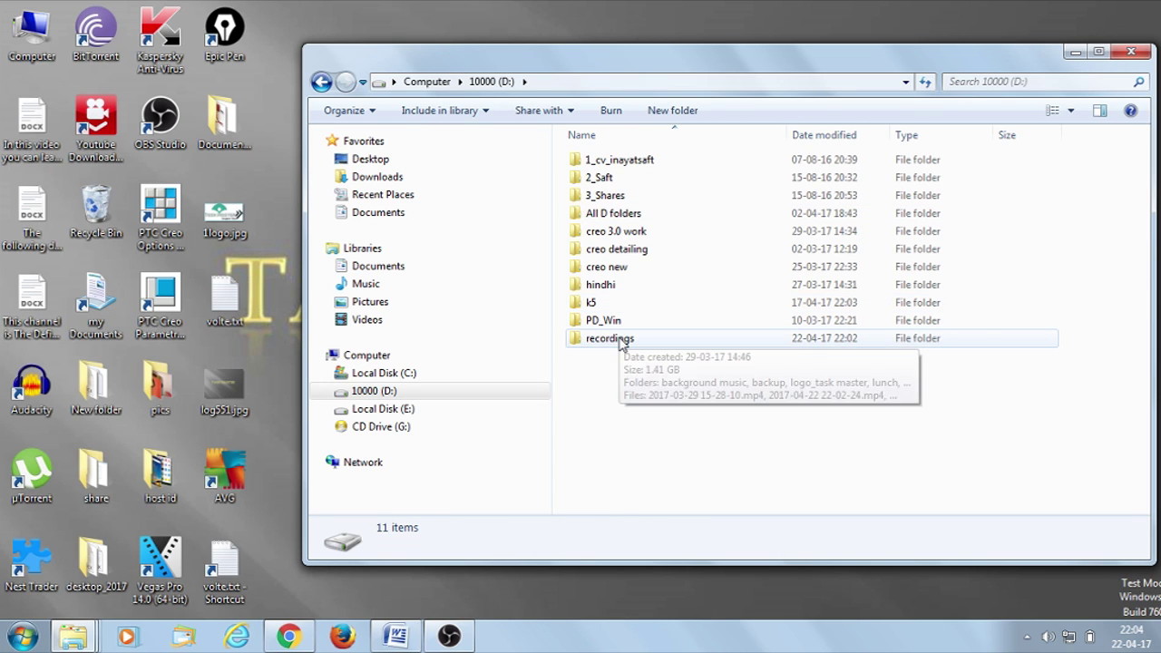
pyautogui.doubleClick(620, 340)
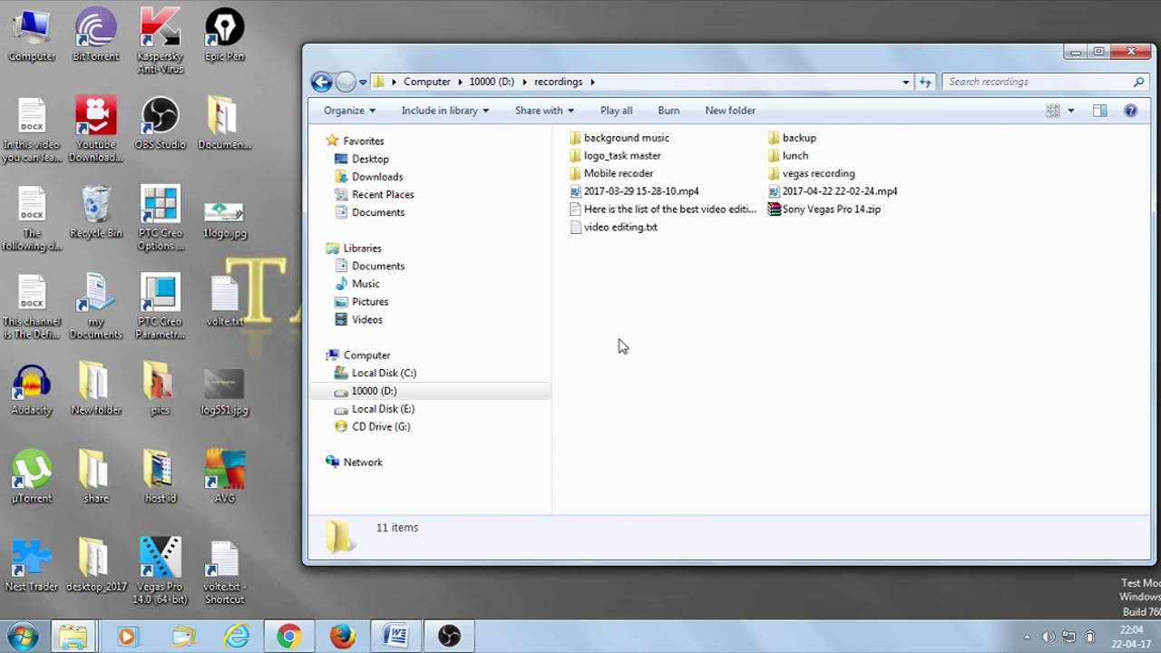
pyautogui.click(322, 82)
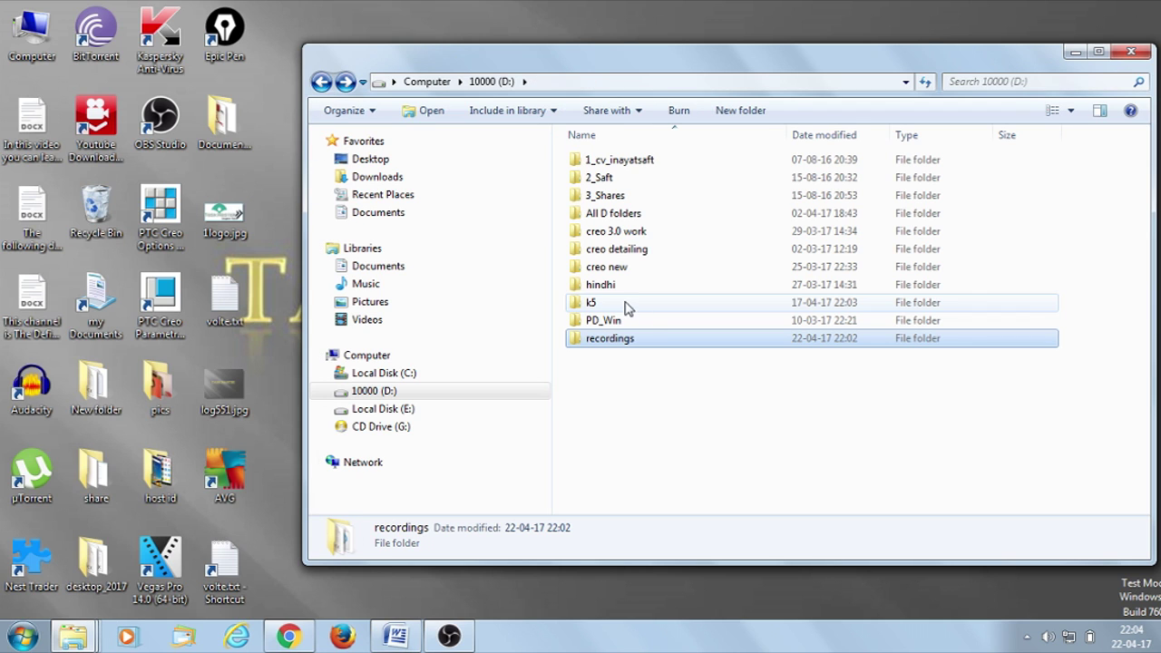
pyautogui.click(607, 324)
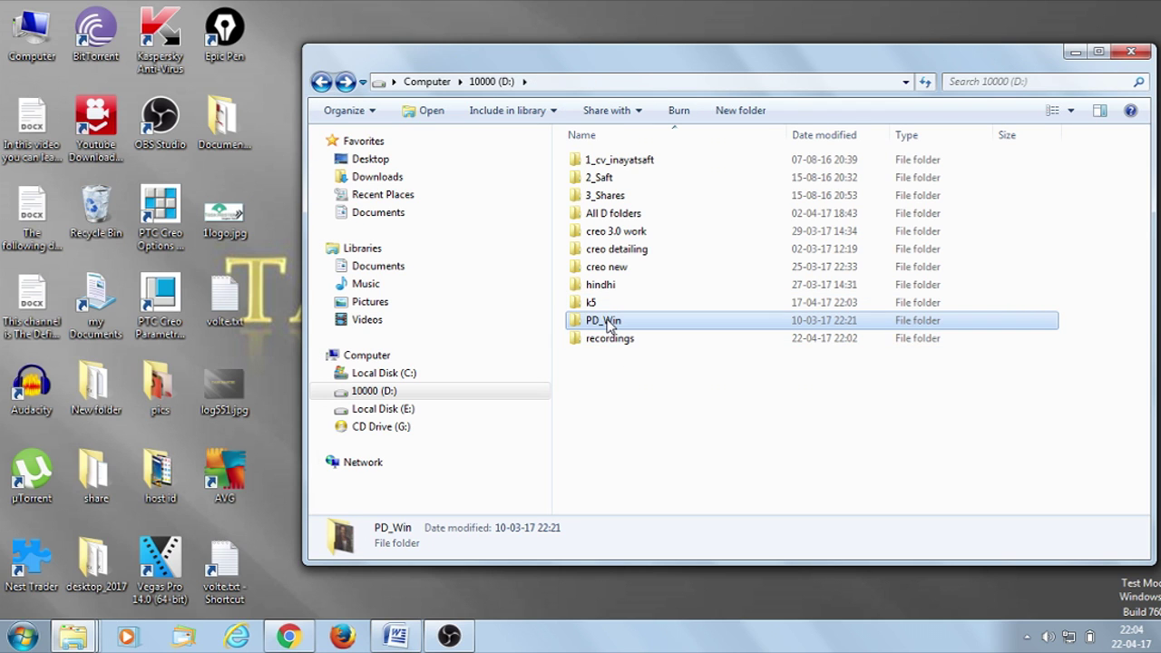
pyautogui.doubleClick(608, 324)
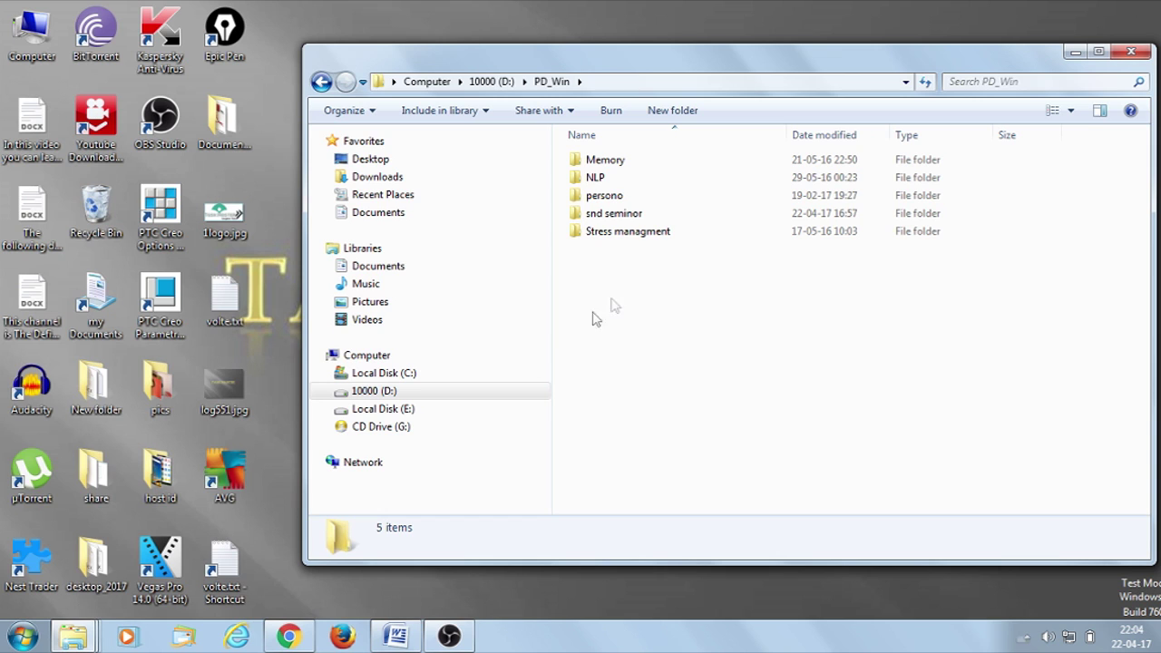
# Return to the D: drive and open k5, then its New folder
pyautogui.click(321, 82)
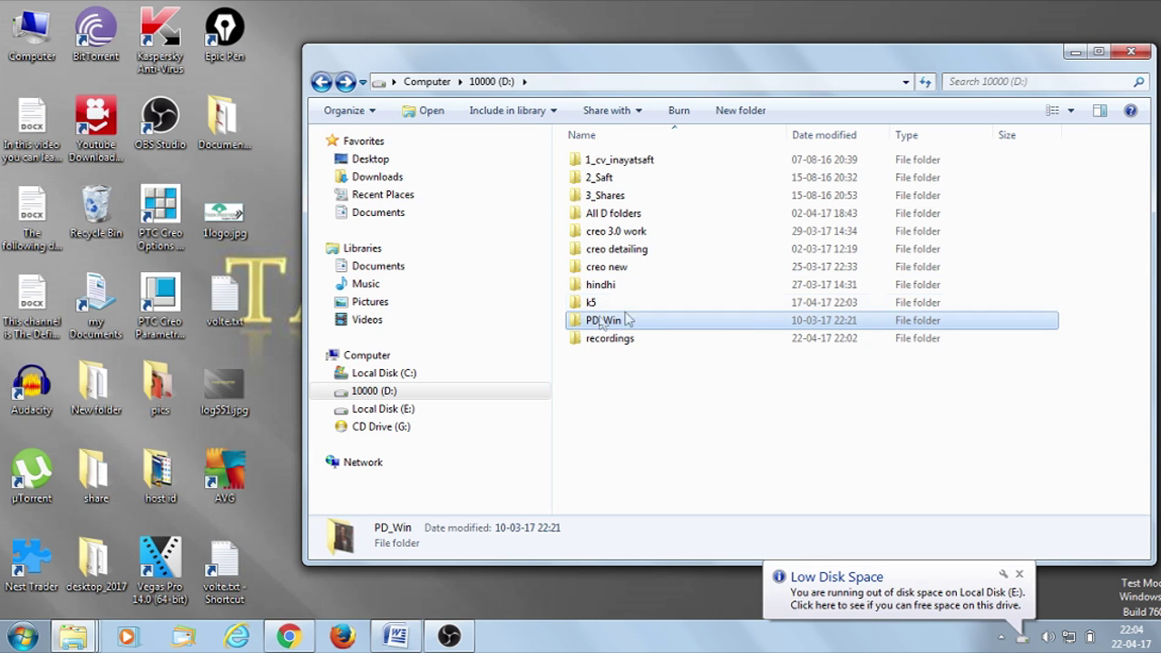
pyautogui.click(591, 306)
pyautogui.doubleClick(591, 306)
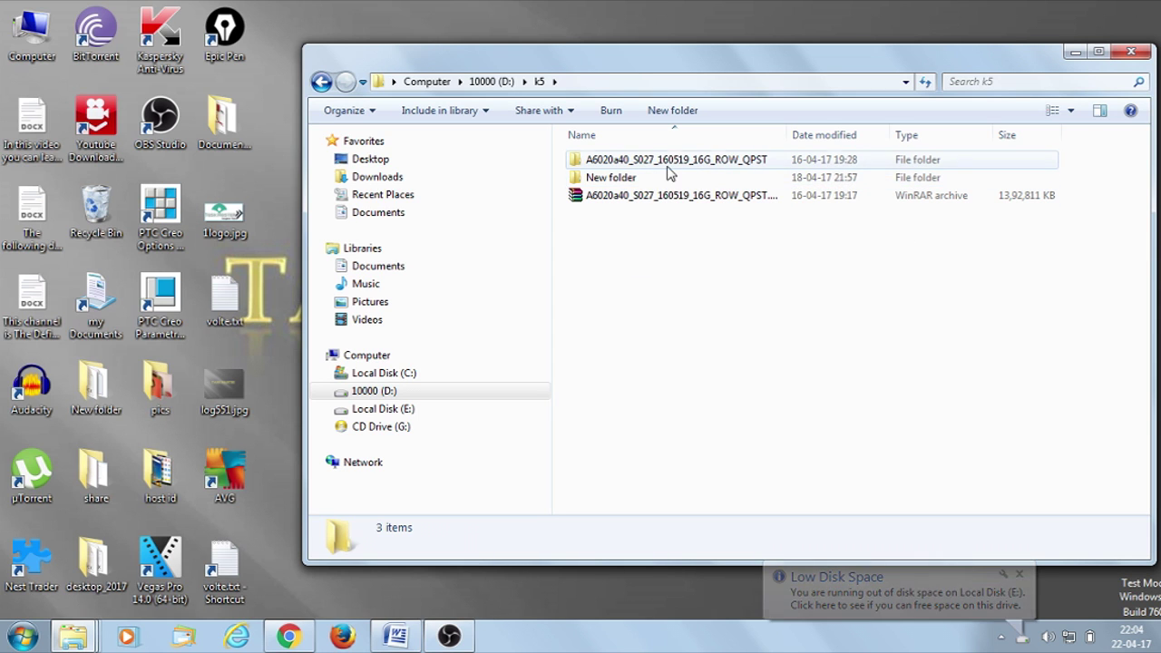
pyautogui.doubleClick(631, 178)
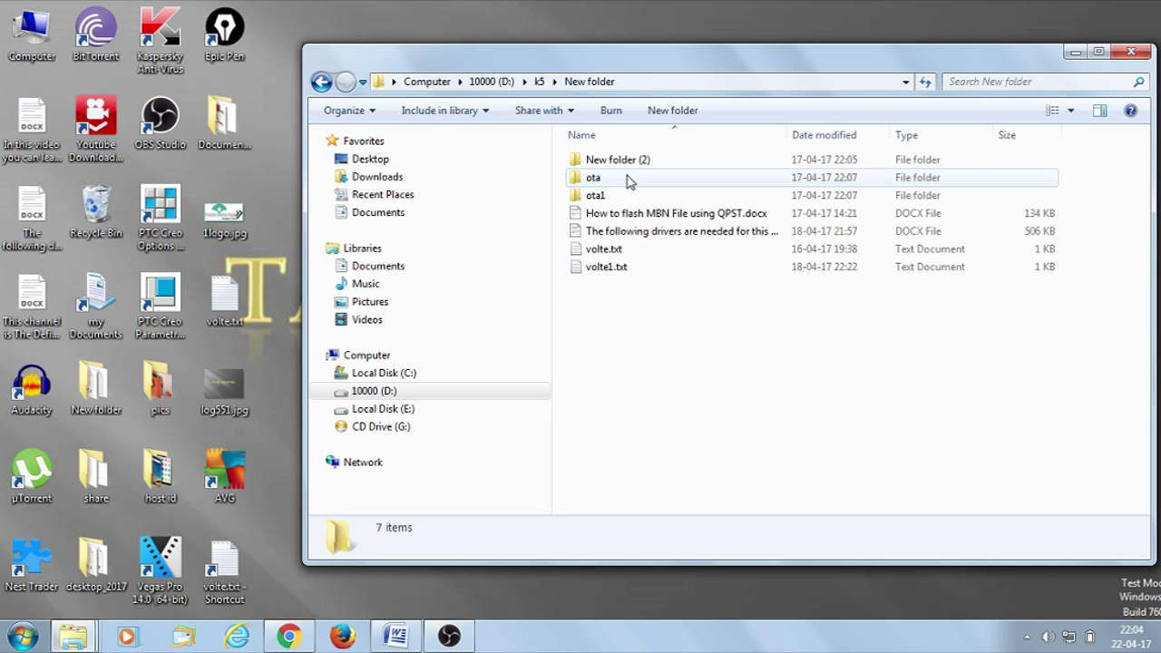
# Go through New folder (2) and RepairMyMobile.in into A6020a46_S105_161124_ROW_QPST
pyautogui.doubleClick(634, 163)
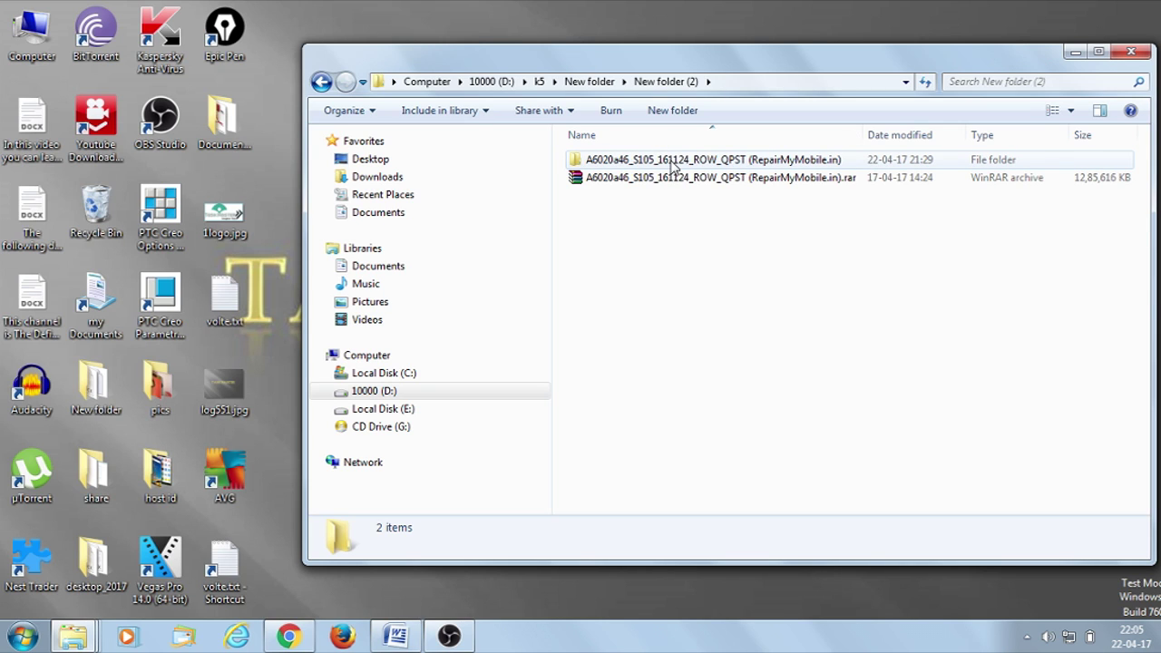
pyautogui.doubleClick(673, 162)
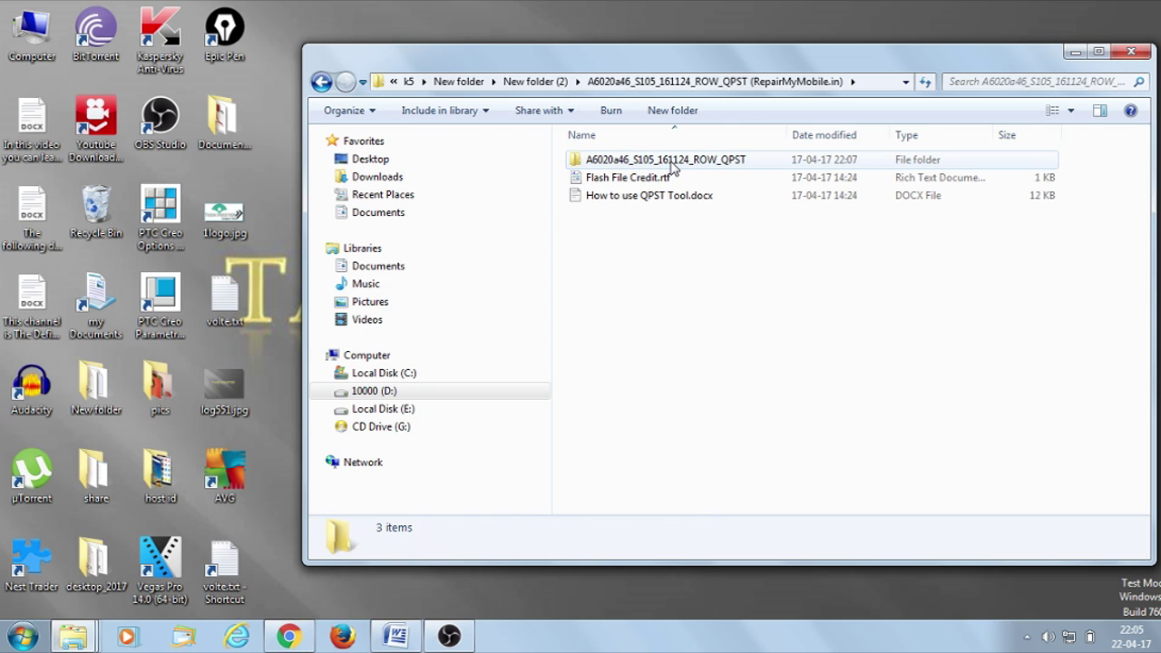
pyautogui.doubleClick(673, 162)
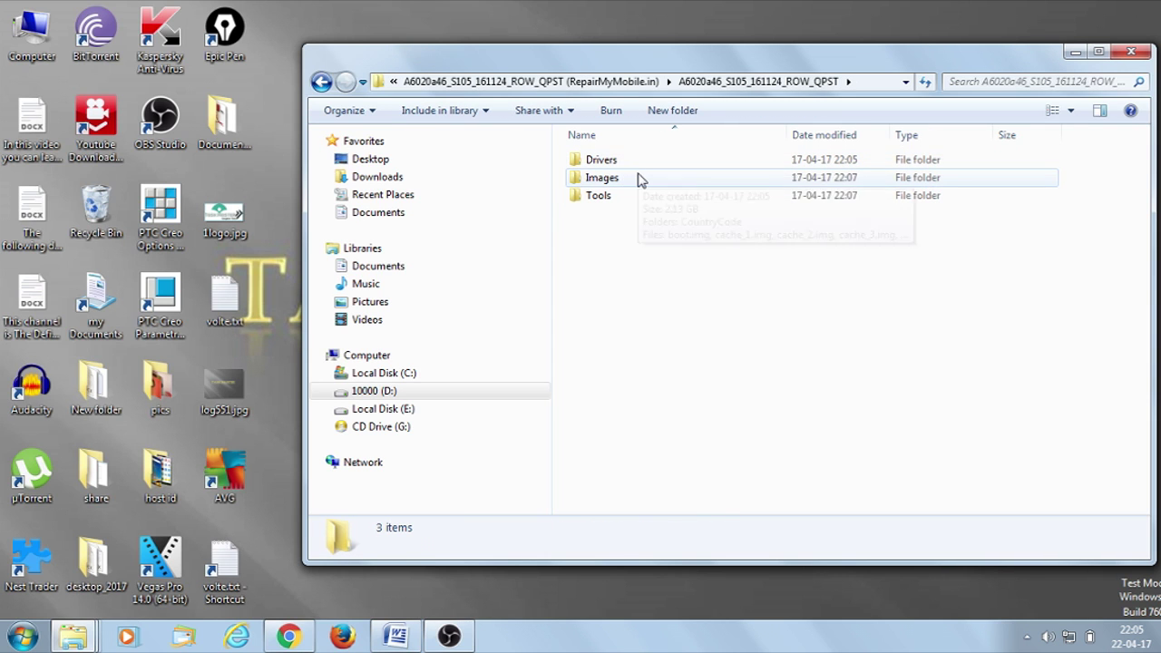
pyautogui.moveTo(632, 188)
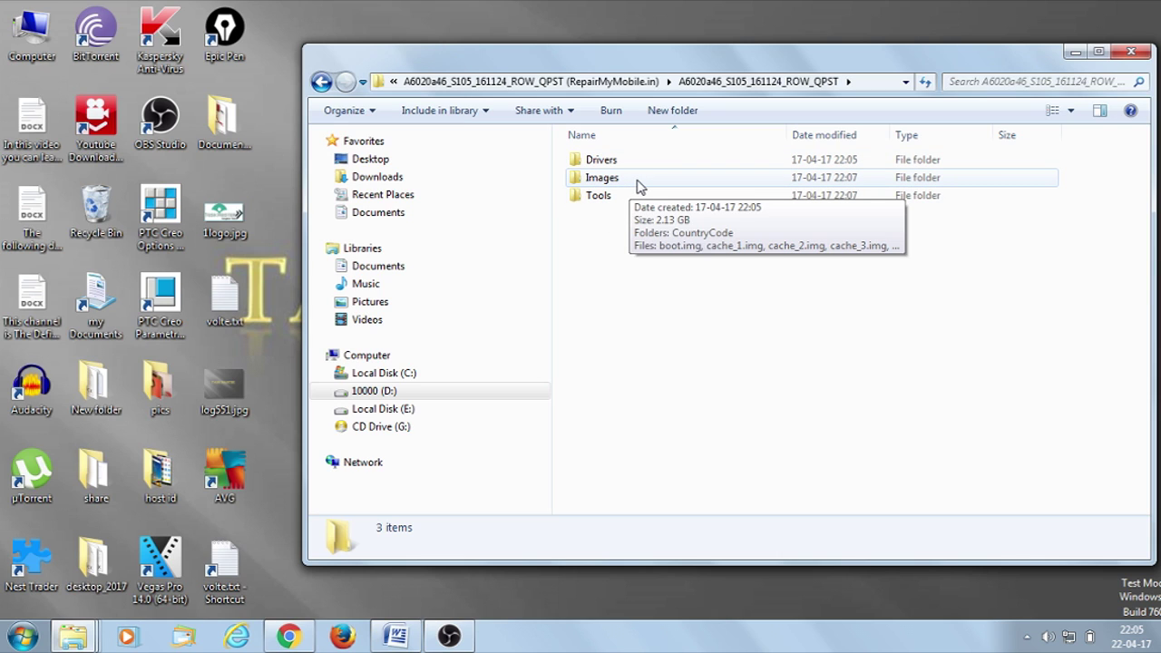
pyautogui.doubleClick(619, 161)
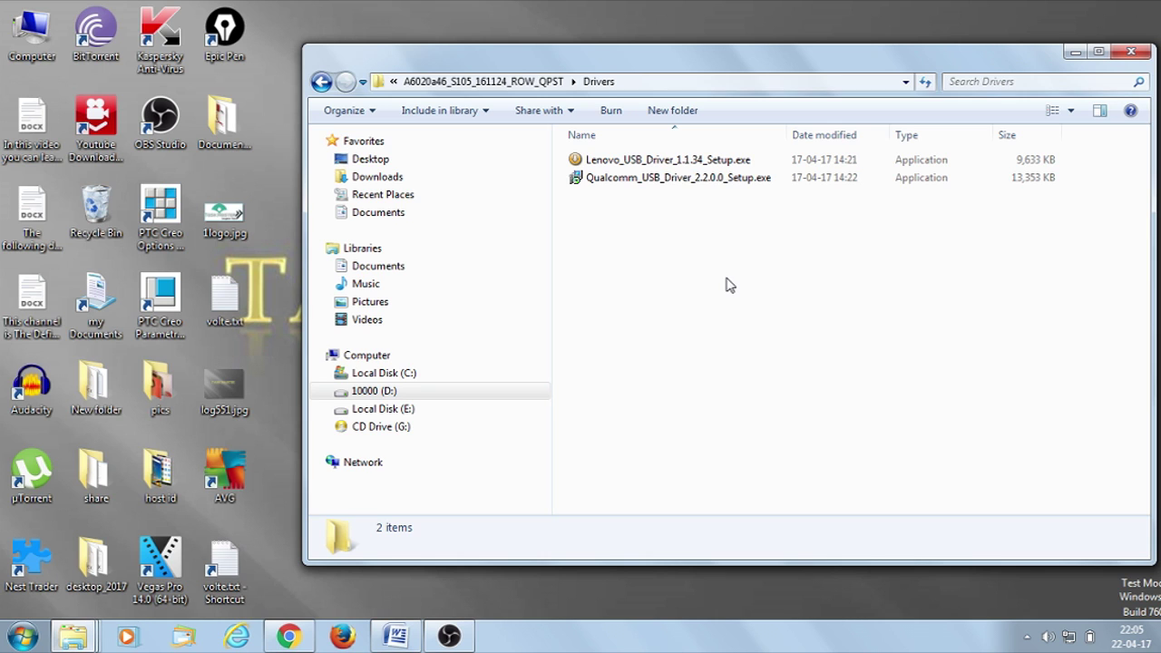
pyautogui.click(321, 83)
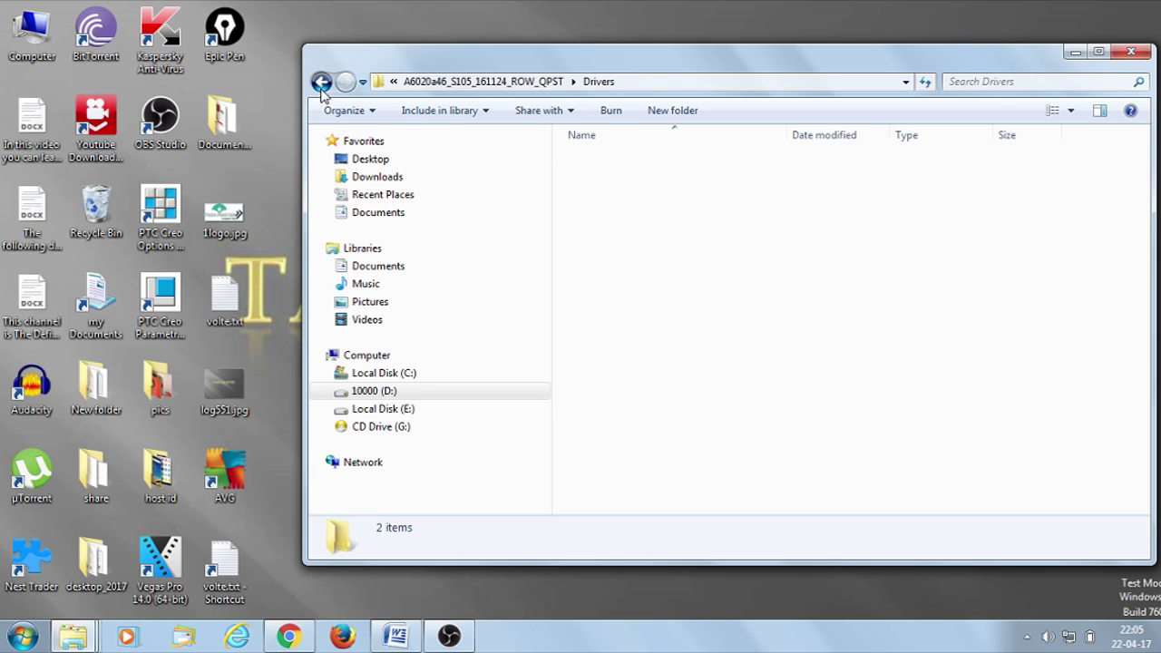
pyautogui.doubleClick(616, 179)
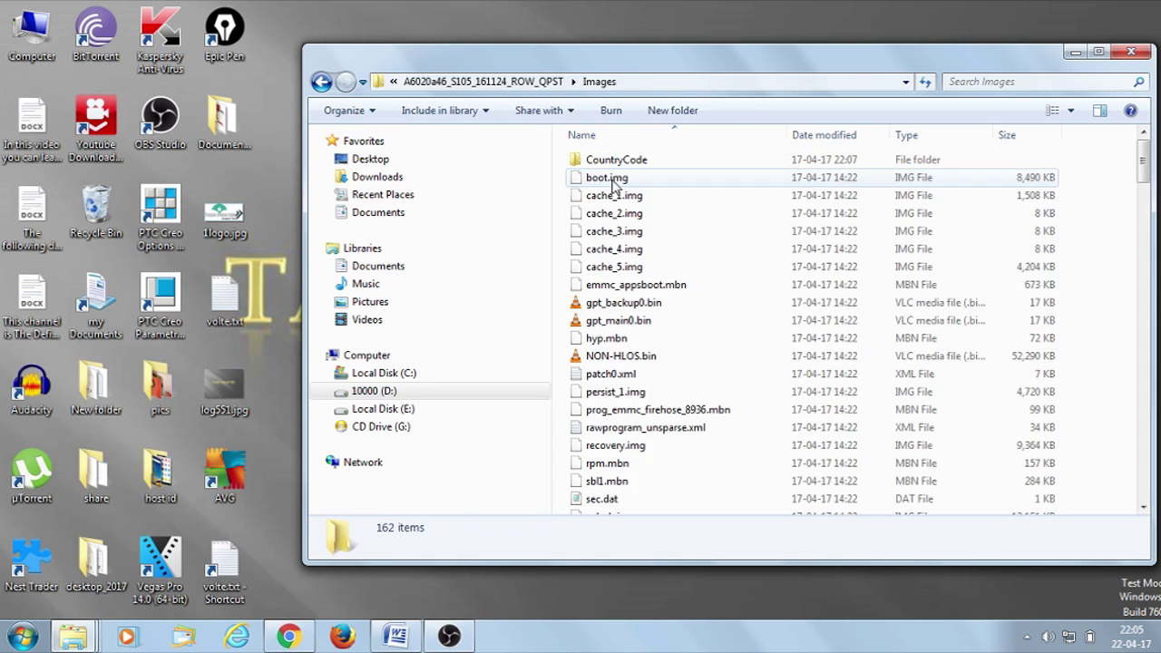
pyautogui.click(321, 82)
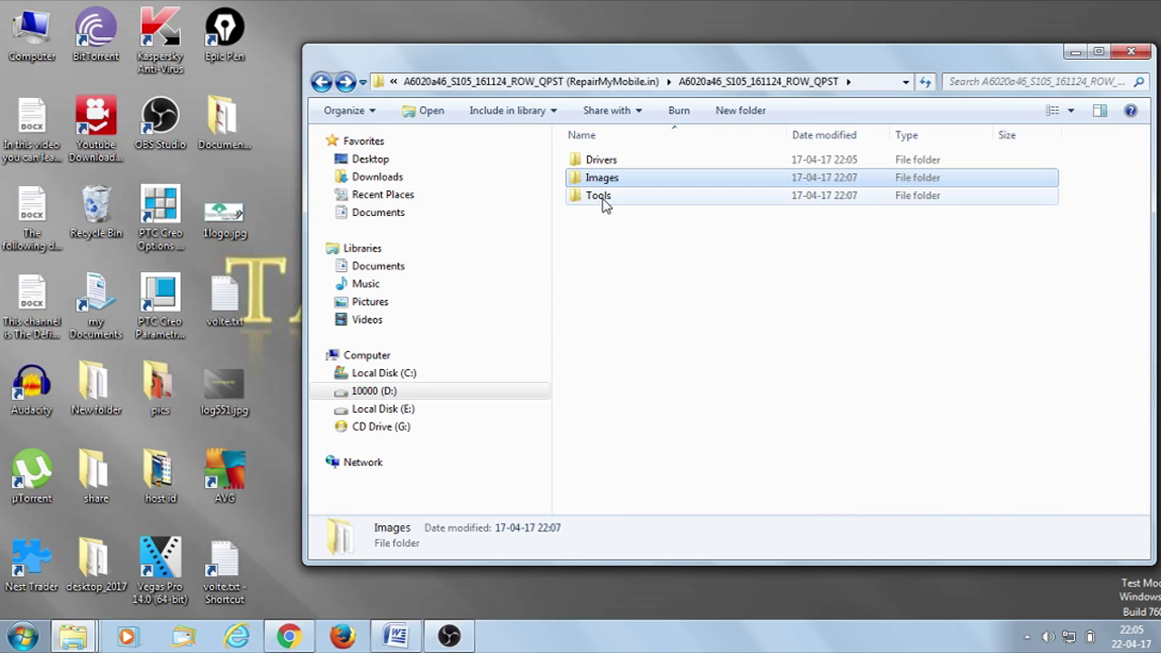
pyautogui.doubleClick(601, 198)
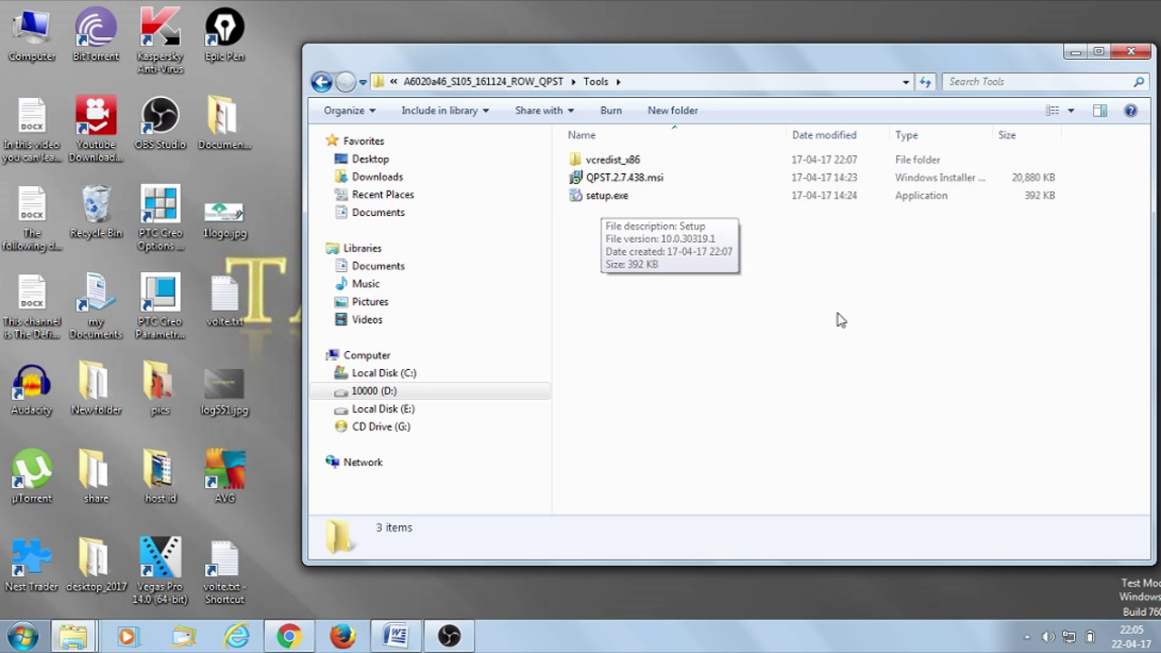
pyautogui.click(321, 82)
pyautogui.click(321, 82)
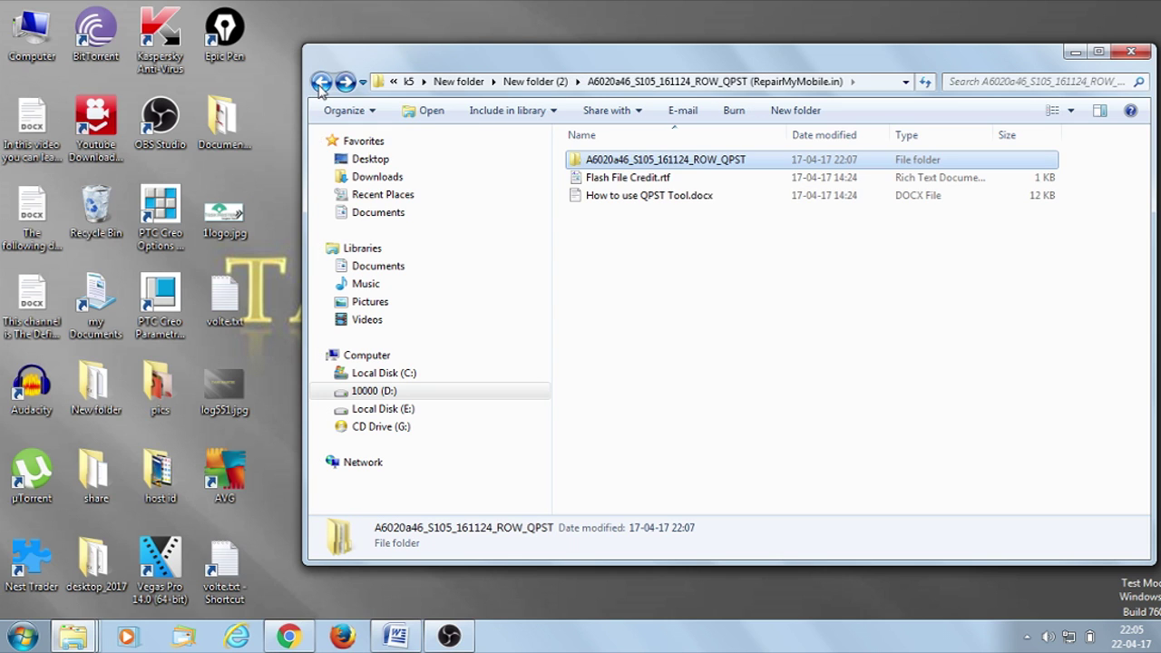
pyautogui.doubleClick(673, 161)
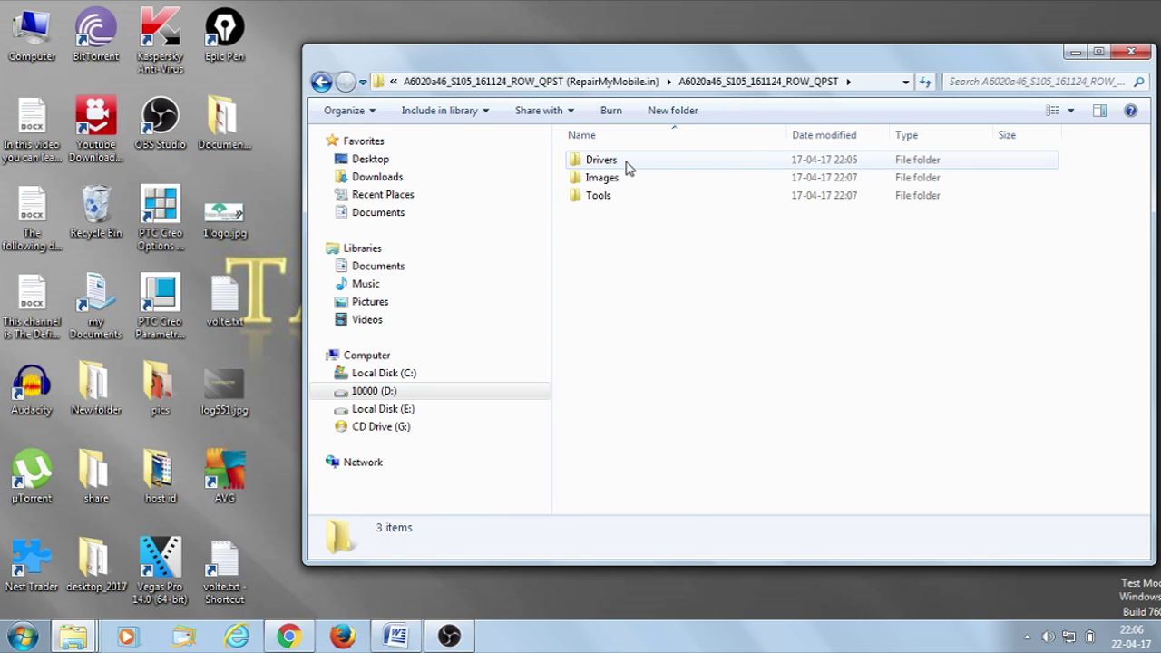
# Check the Drivers folder, then go back and open Tools with QPST.2.7.438.msi and setup.exe
pyautogui.doubleClick(625, 166)
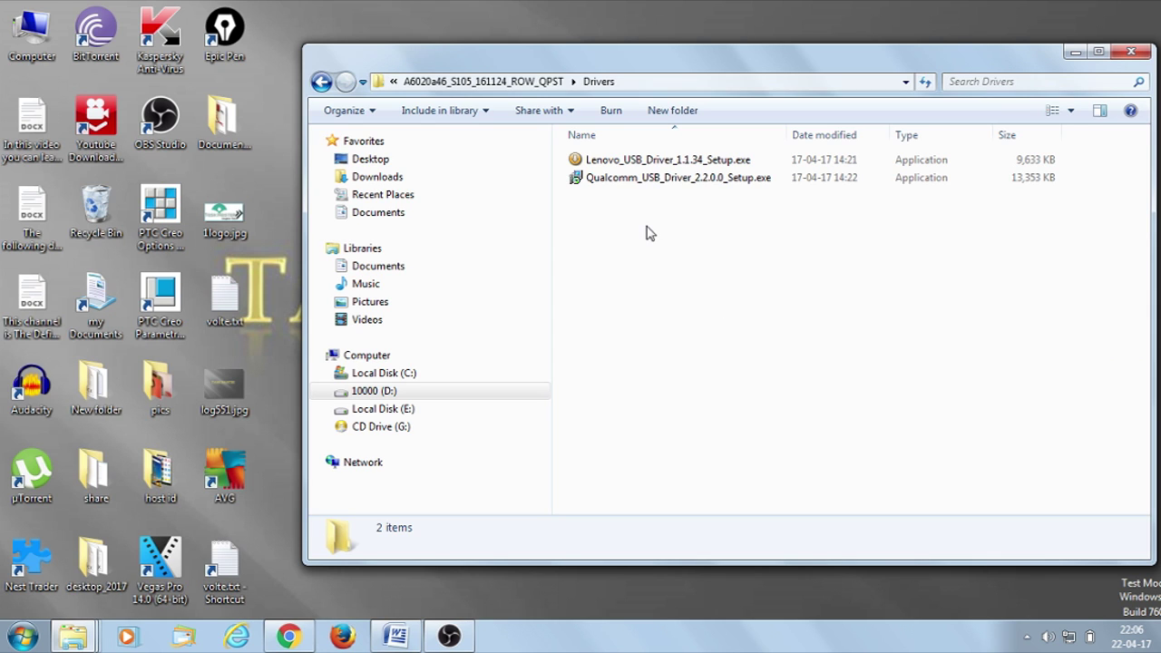
pyautogui.click(321, 81)
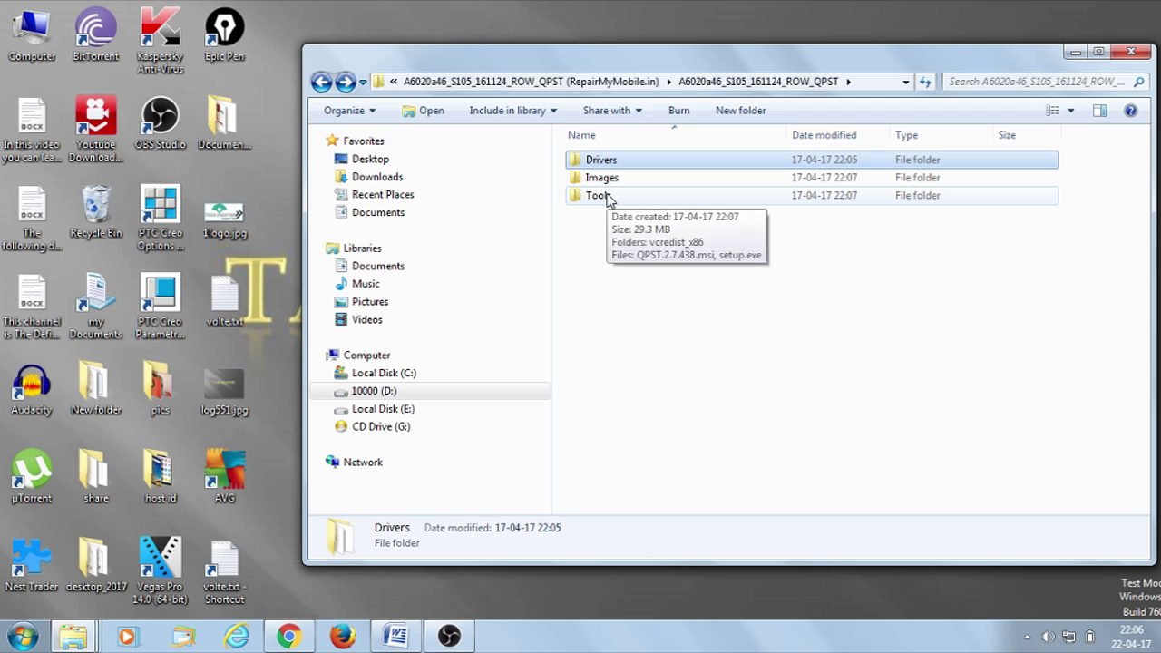
pyautogui.doubleClick(599, 196)
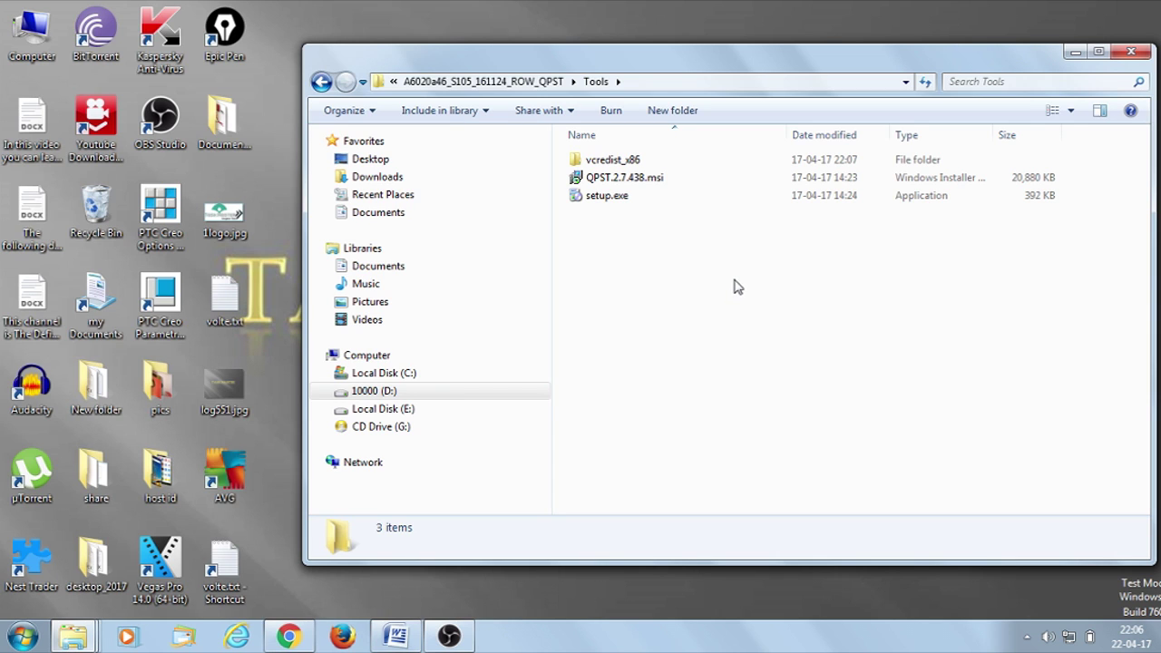
# Return from Tools to the A6020a46_S105_161124_ROW_QPST folder and minimize Explorer
pyautogui.click(321, 82)
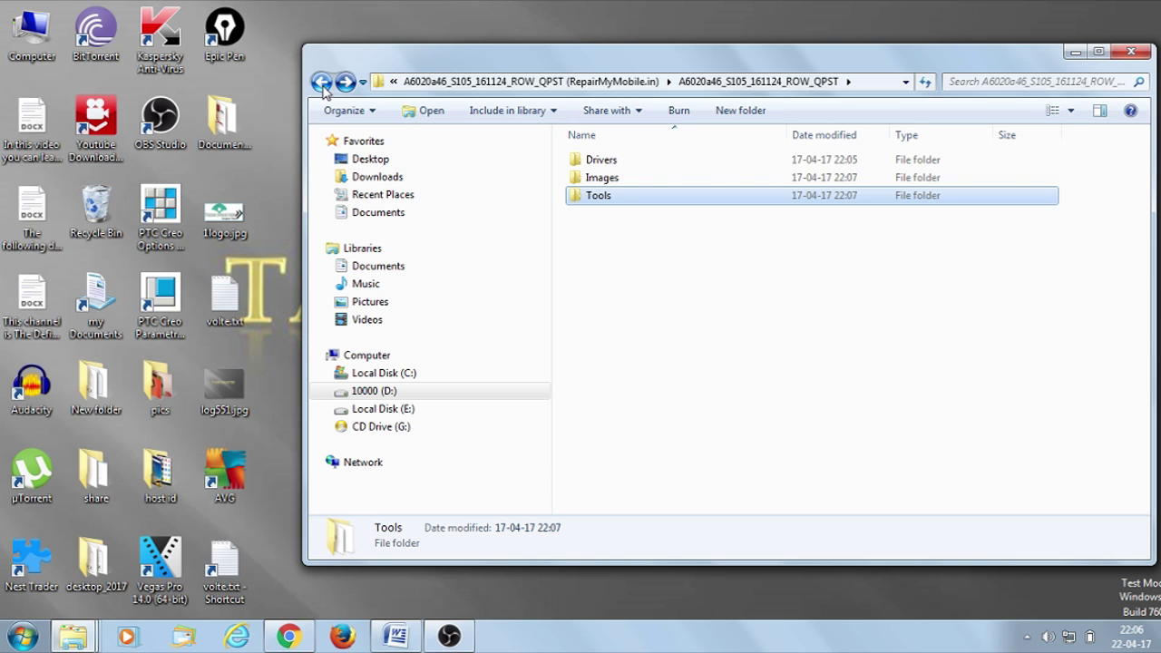
pyautogui.click(1076, 53)
# In Start > All Programs, scroll down and expand the QPST folder listing QFIL
pyautogui.click(23, 637)
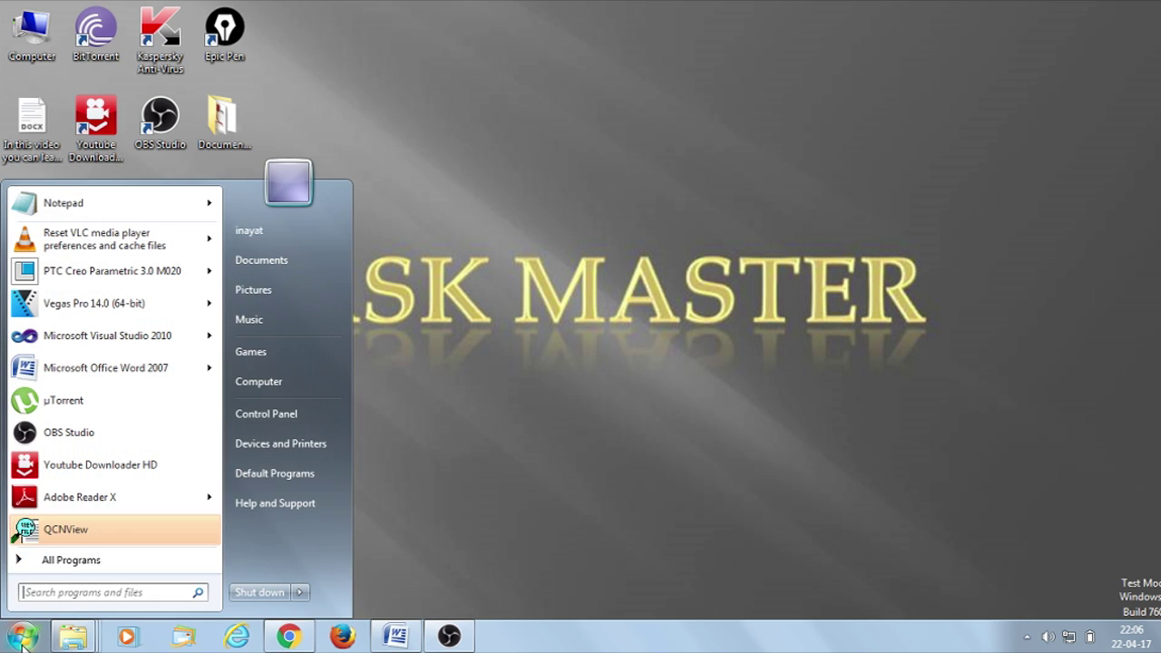
pyautogui.click(78, 569)
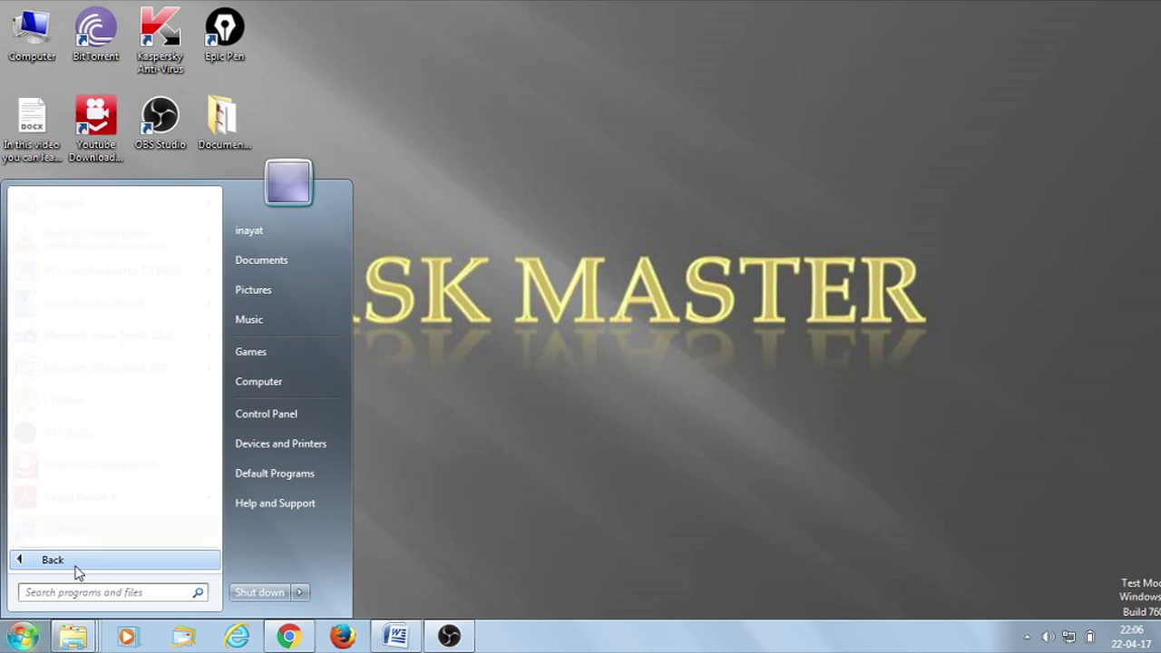
pyautogui.scroll(-9, 130, 392)
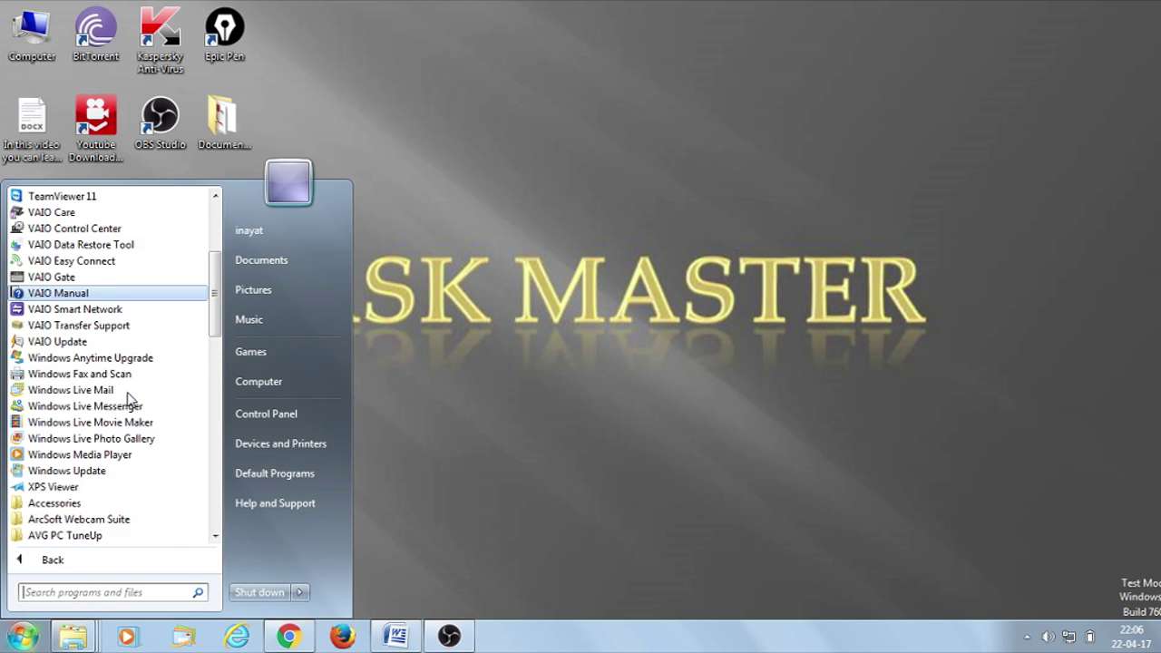
pyautogui.scroll(-3, 130, 399)
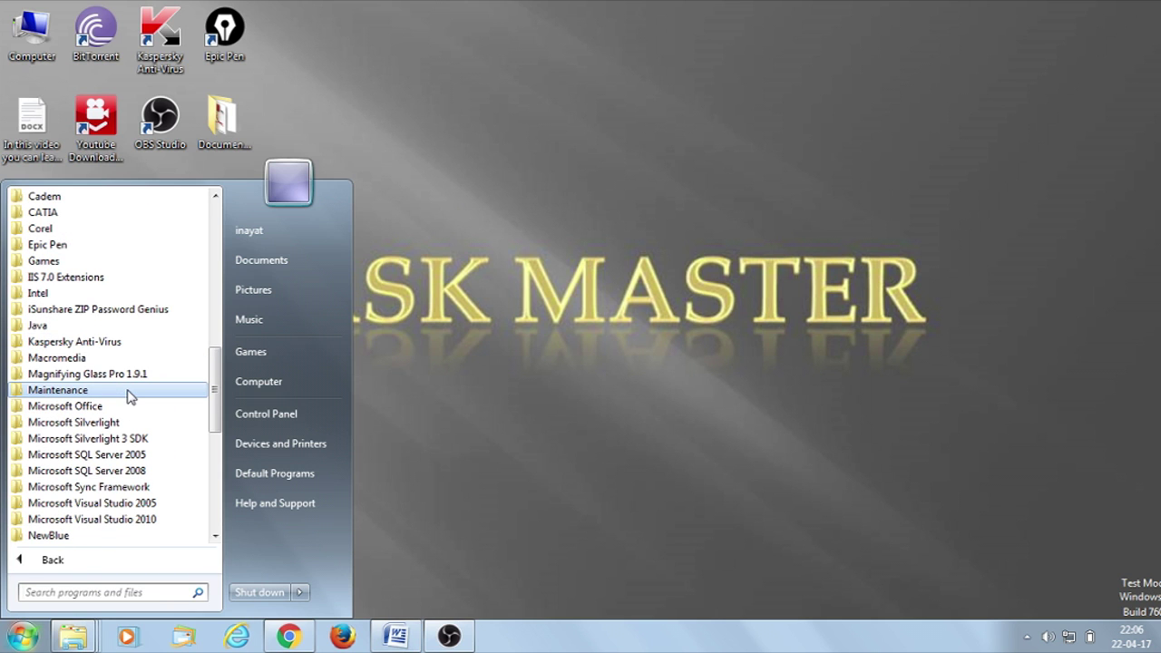
pyautogui.scroll(2, 121, 352)
pyautogui.scroll(-2, 122, 354)
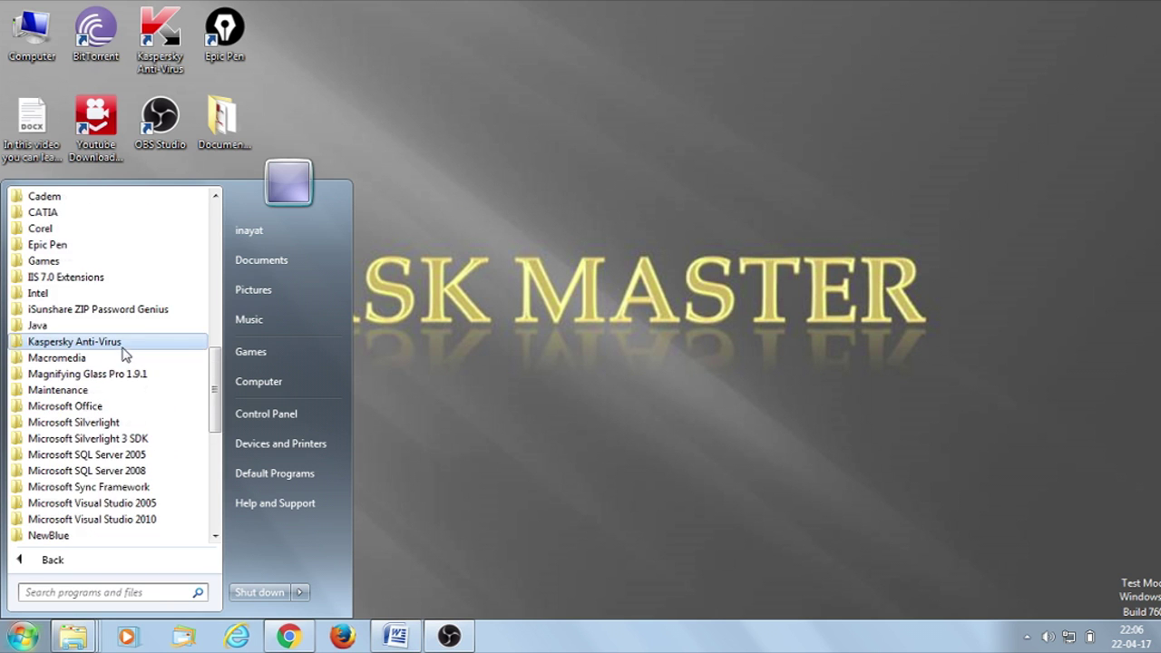
pyautogui.scroll(-3, 124, 355)
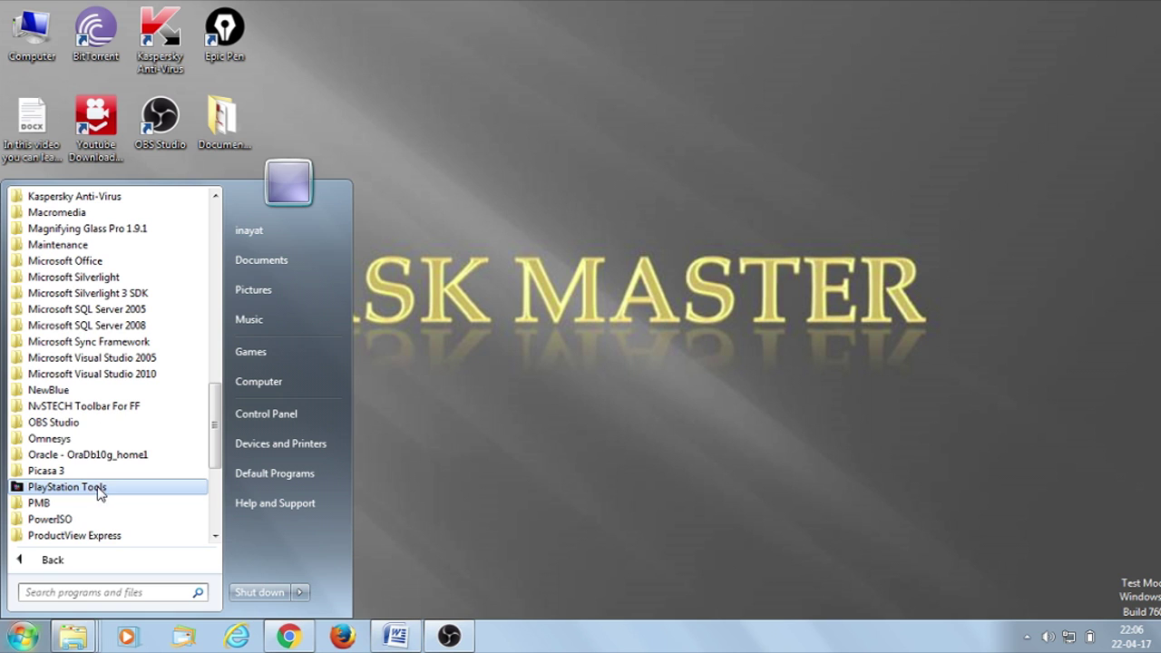
pyautogui.scroll(-1, 109, 408)
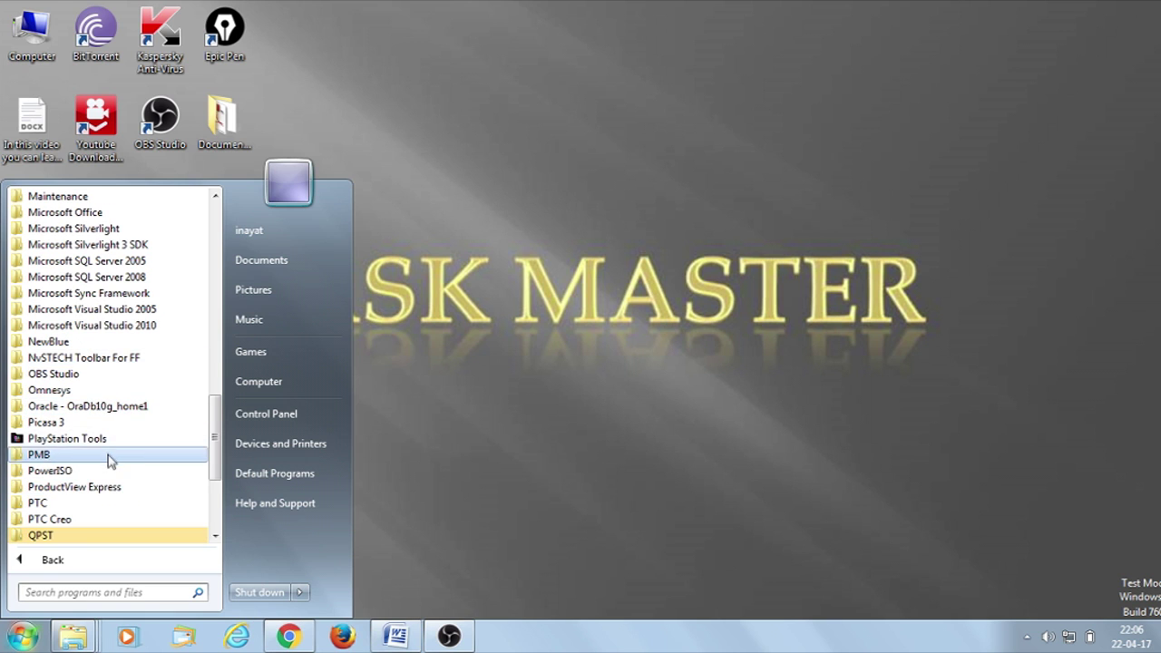
pyautogui.scroll(-2, 108, 458)
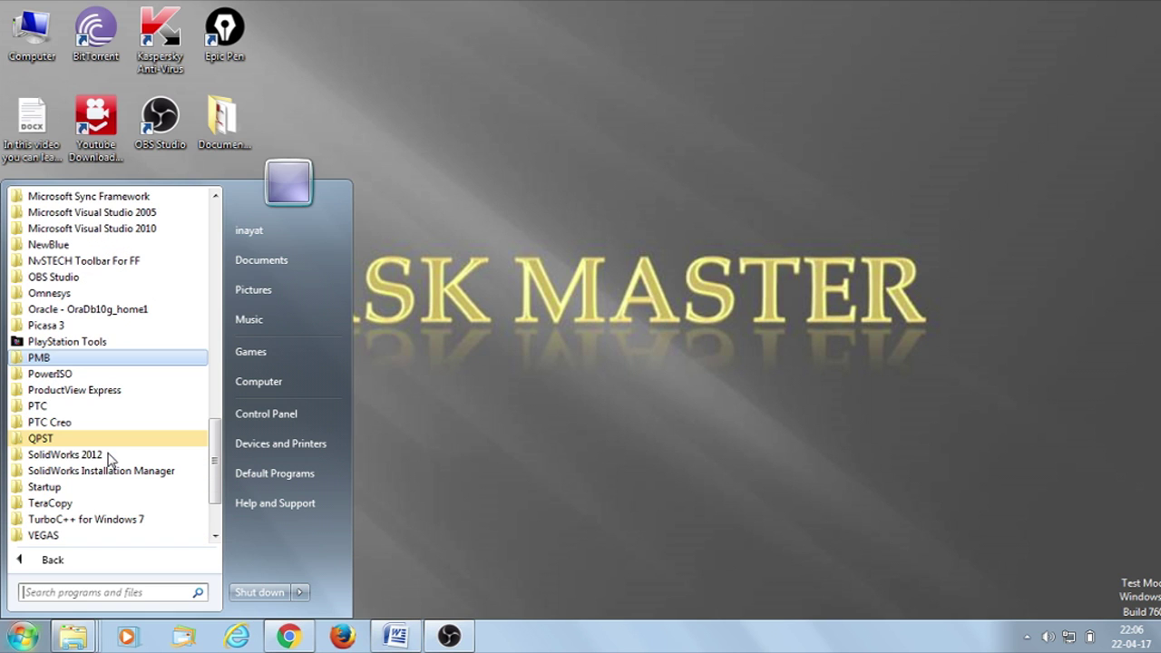
pyautogui.click(64, 442)
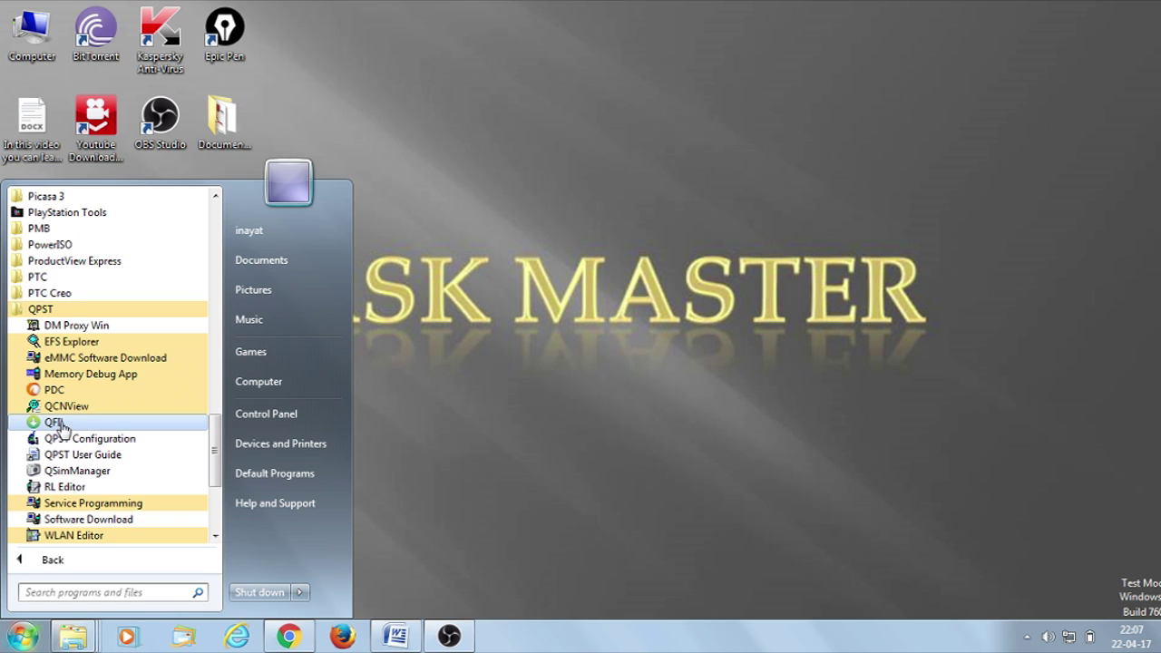
# Launch QFIL, select Flat Build, and browse the Images folder for the firehose programmer
pyautogui.click(54, 422)
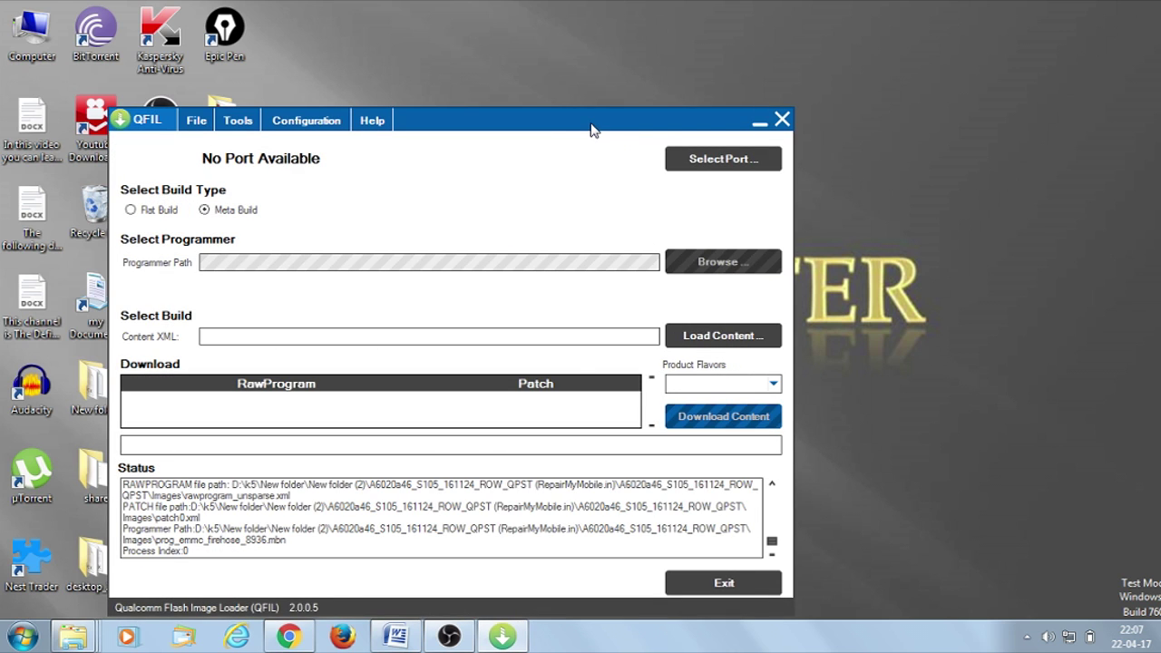
pyautogui.moveTo(591, 129)
pyautogui.mouseDown()
pyautogui.moveTo(762, 77)
pyautogui.moveTo(755, 70)
pyautogui.mouseUp()
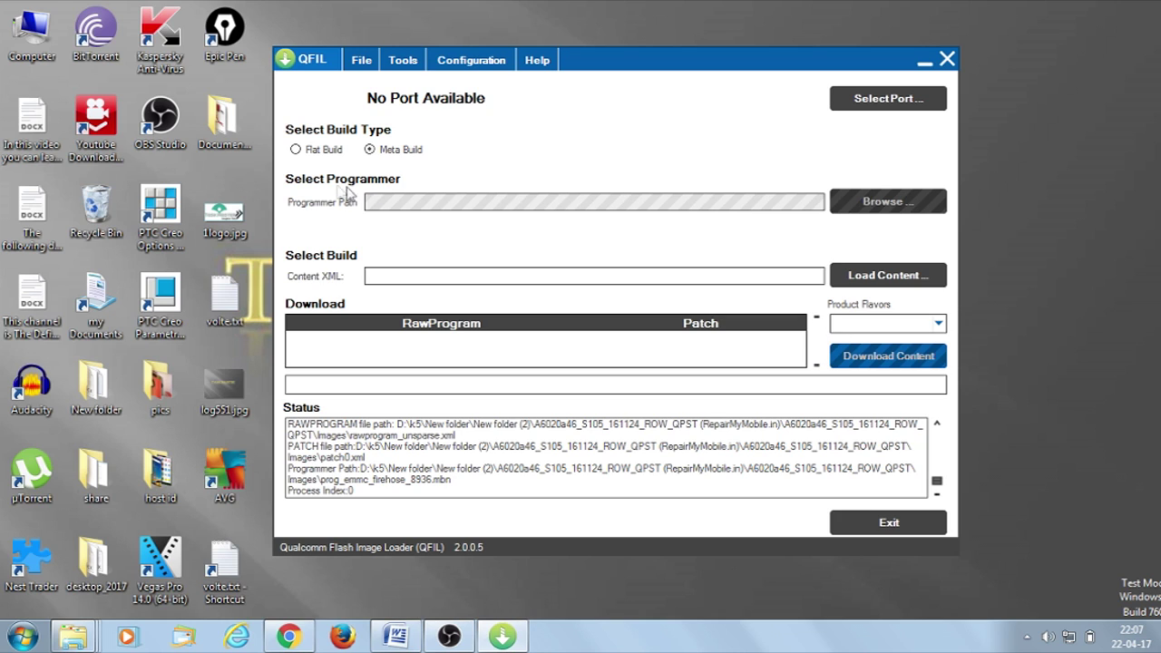
pyautogui.click(296, 150)
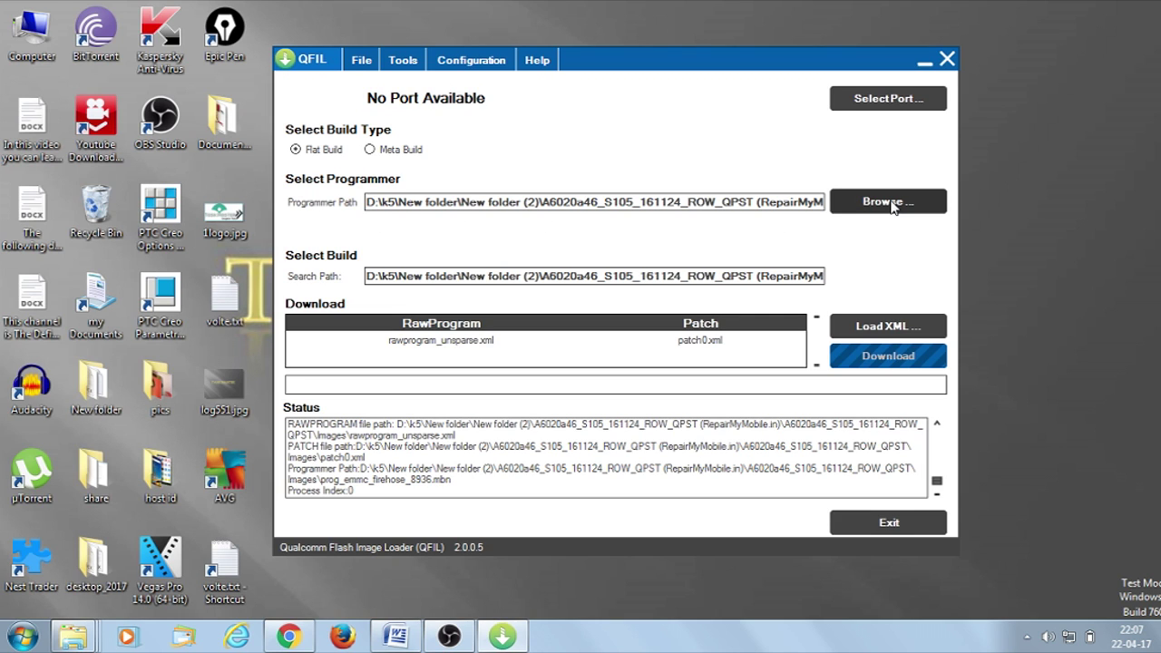
pyautogui.click(893, 204)
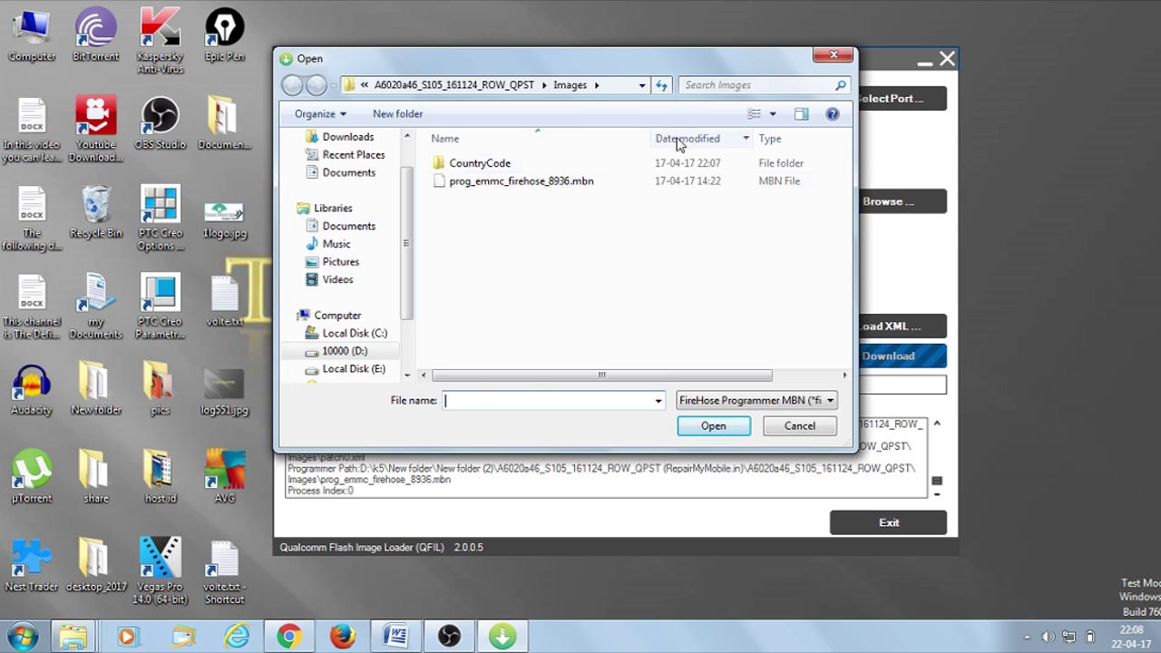
pyautogui.moveTo(691, 56)
pyautogui.mouseDown()
pyautogui.moveTo(438, 89)
pyautogui.moveTo(568, 63)
pyautogui.mouseUp()
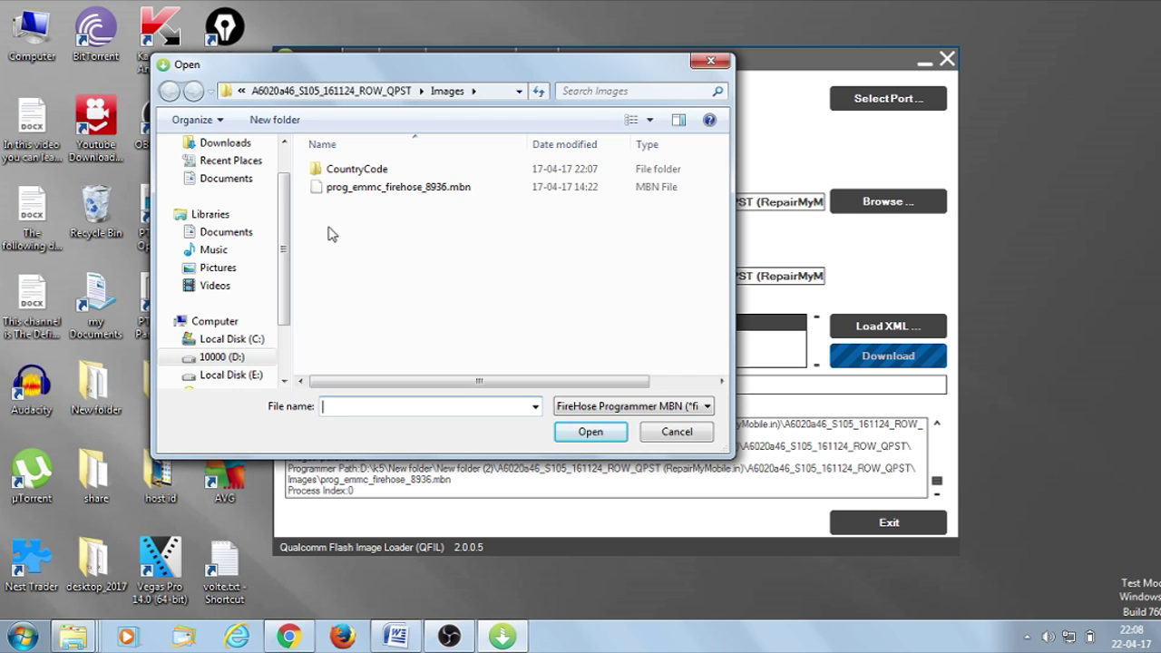
pyautogui.click(404, 189)
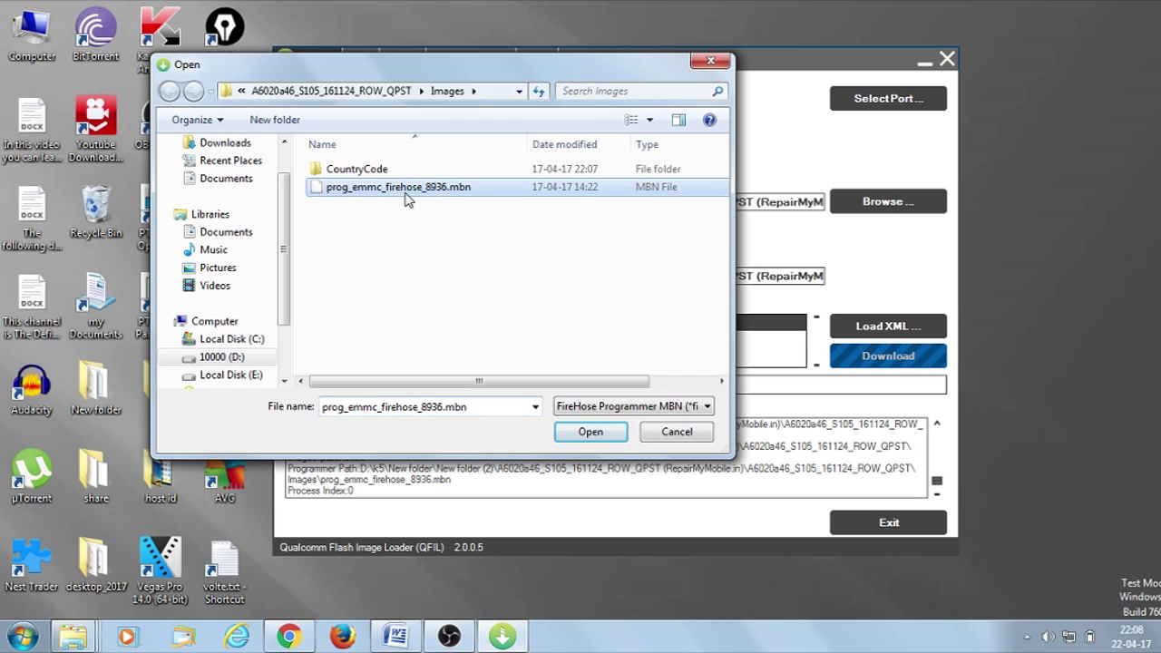
pyautogui.click(696, 433)
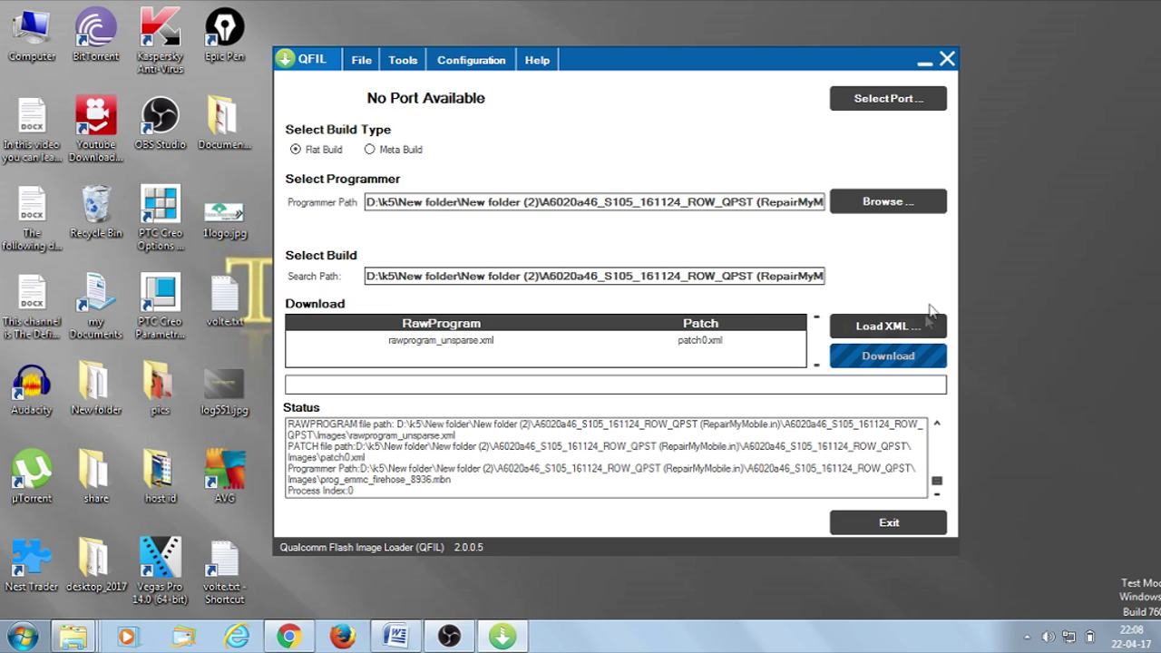
pyautogui.click(877, 330)
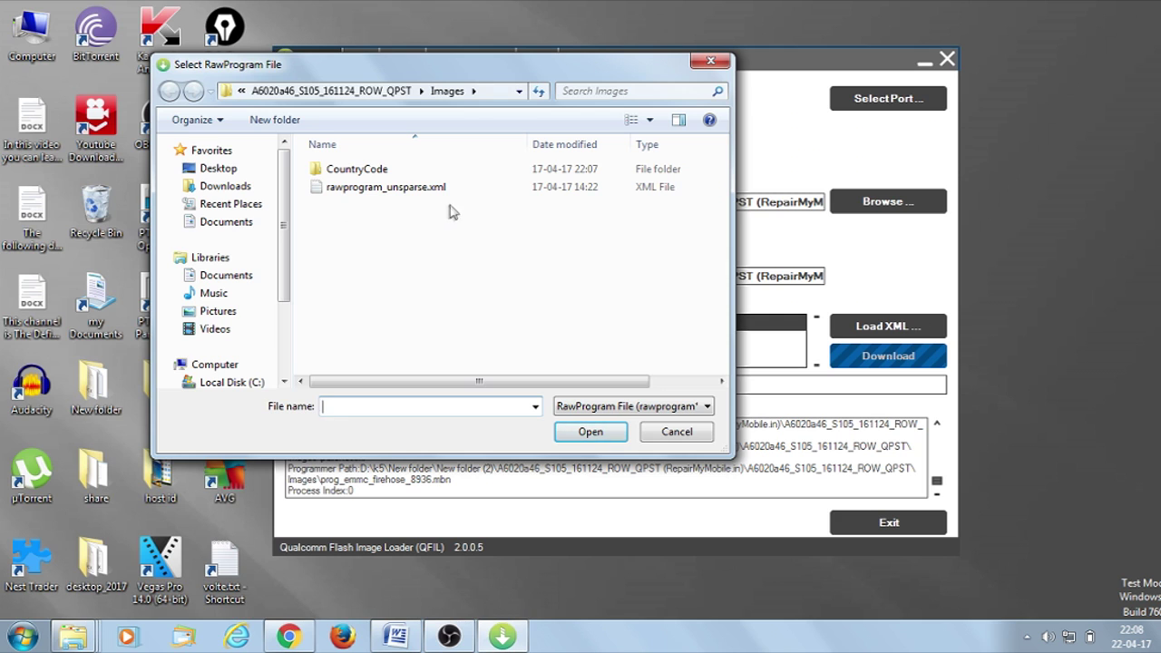
pyautogui.click(671, 432)
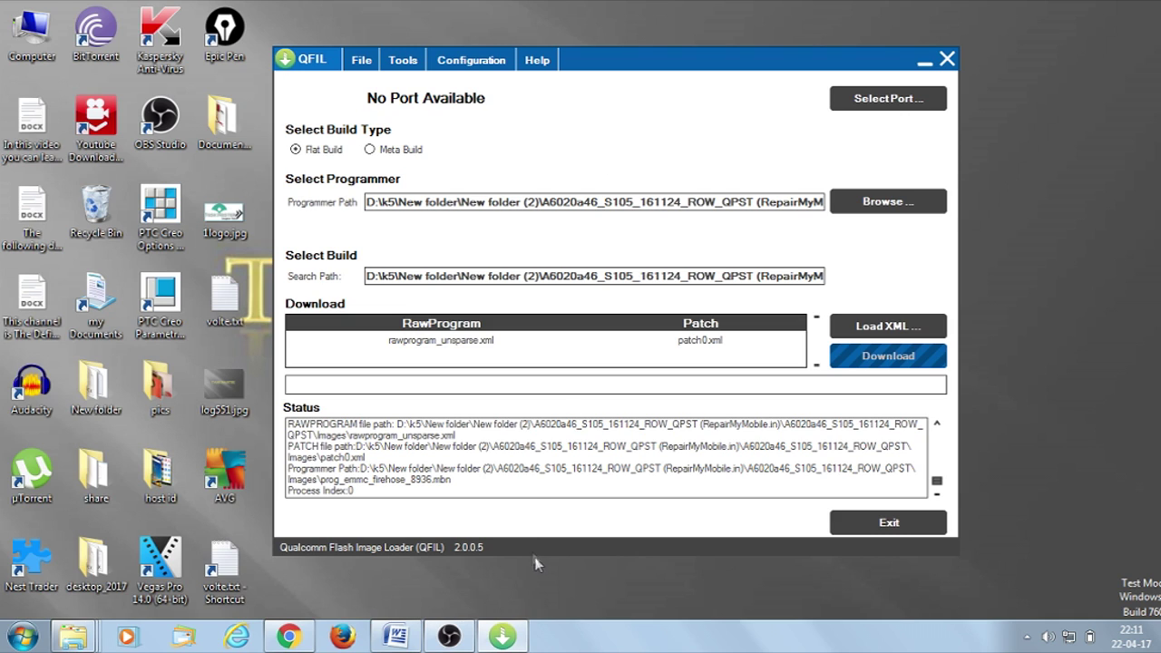
pyautogui.click(943, 453)
pyautogui.moveTo(940, 469); pyautogui.dragTo(939, 487)
pyautogui.click(937, 424)
pyautogui.click(940, 429)
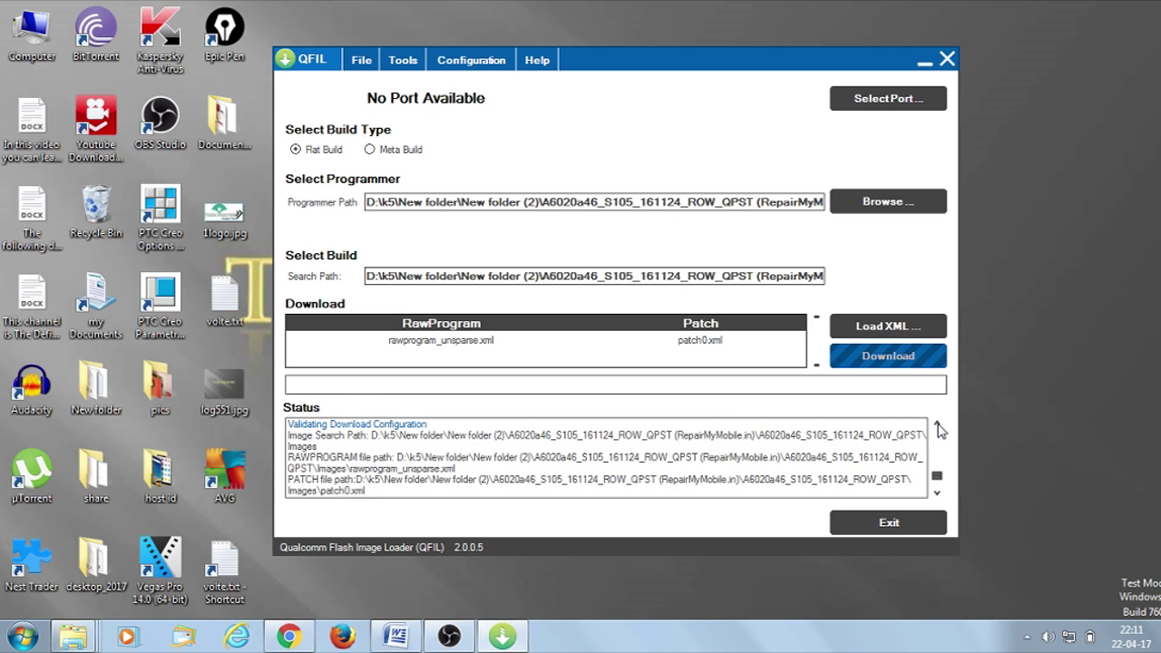
pyautogui.click(940, 430)
pyautogui.click(939, 430)
pyautogui.click(939, 430)
pyautogui.click(939, 430)
pyautogui.click(940, 430)
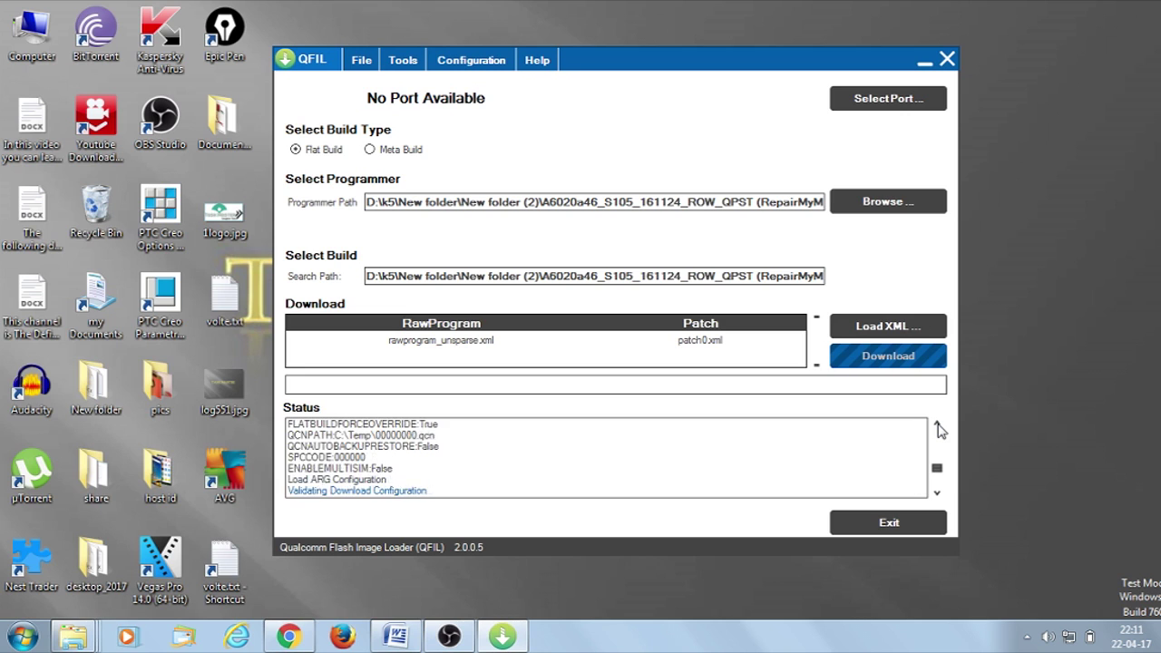
pyautogui.click(939, 430)
pyautogui.click(939, 430)
pyautogui.click(939, 430)
pyautogui.click(940, 430)
pyautogui.click(940, 430)
pyautogui.click(939, 430)
pyautogui.moveTo(937, 462); pyautogui.dragTo(940, 494)
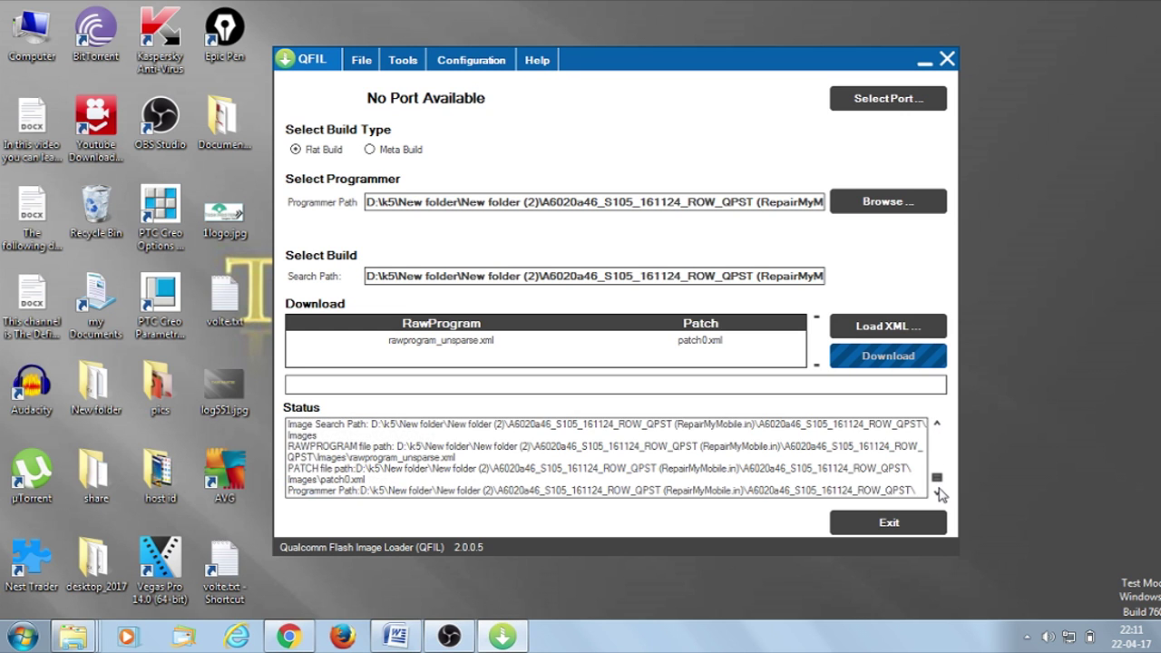
pyautogui.click(939, 493)
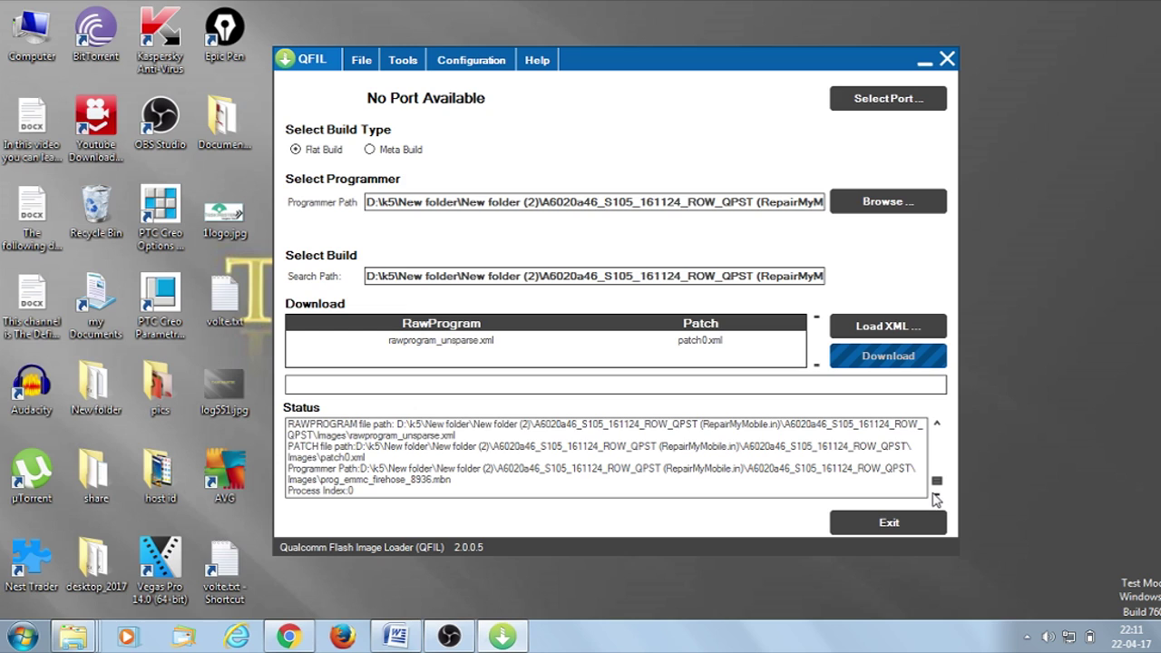